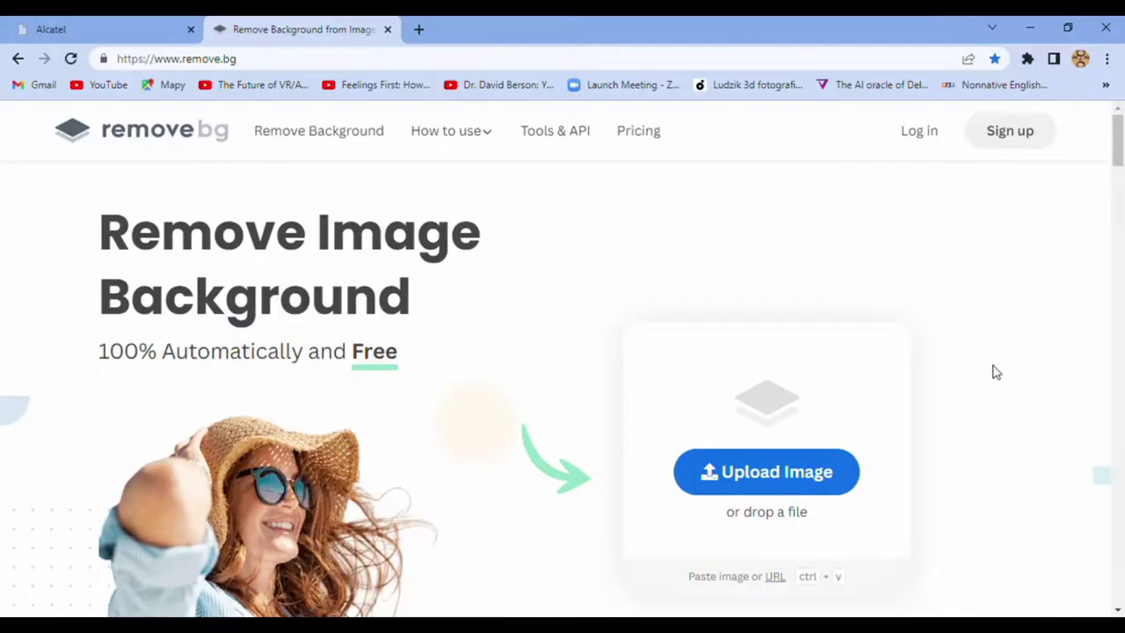
Scroll down through the remove.bg home page sections and example images.
scroll(1113, 322, down, 4)
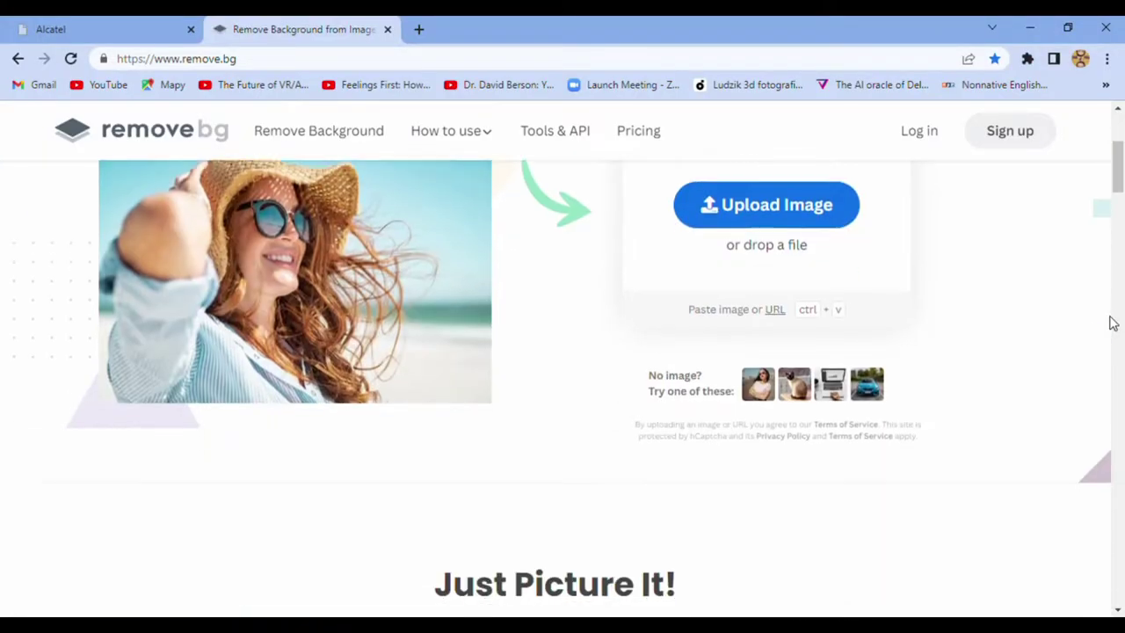
scroll(1113, 323, down, 3)
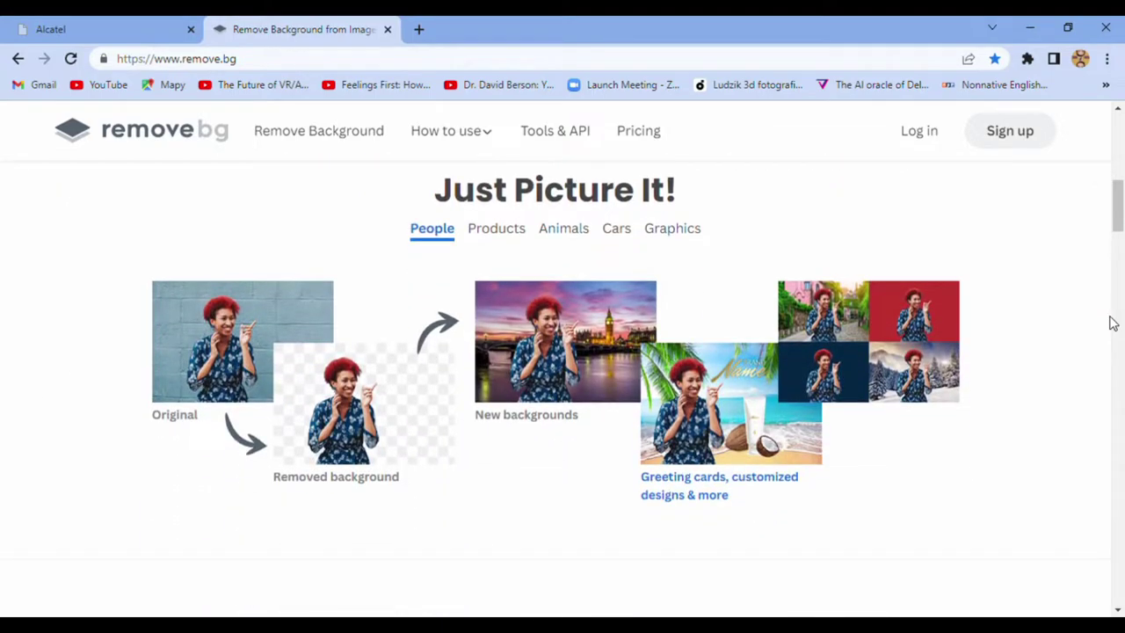
scroll(1113, 324, down, 5)
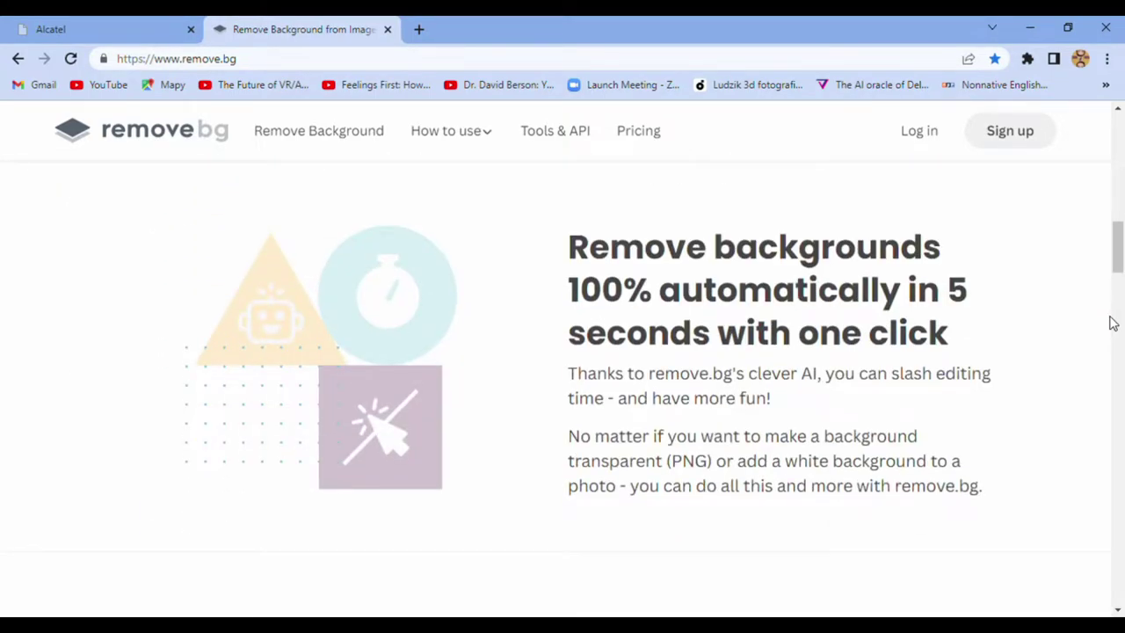
scroll(1113, 324, down, 5)
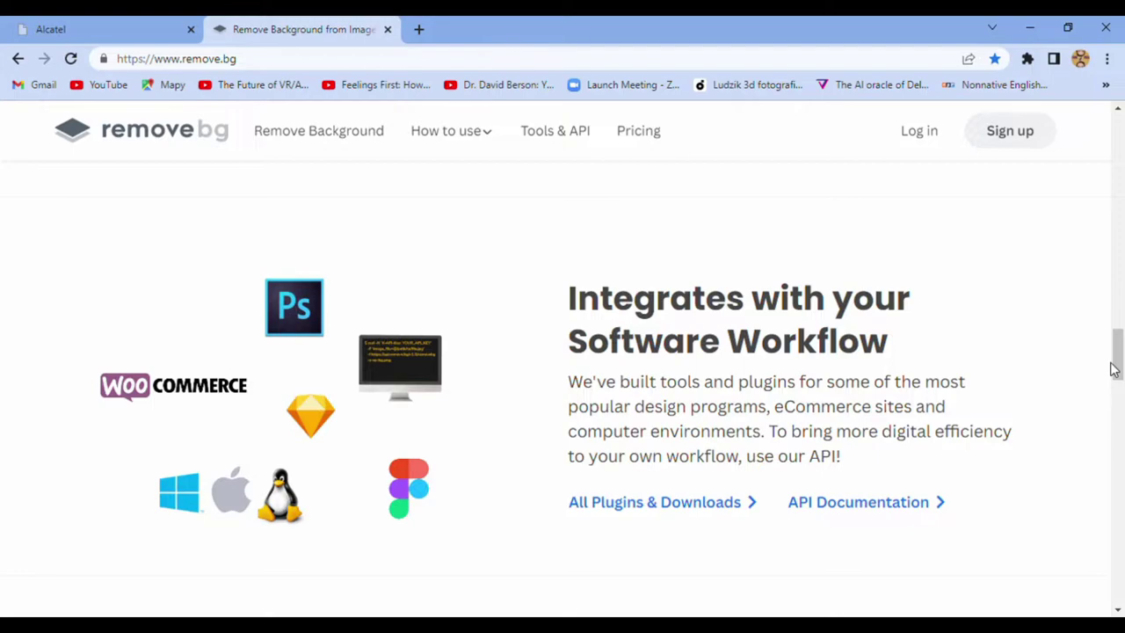
scroll(1113, 369, down, 5)
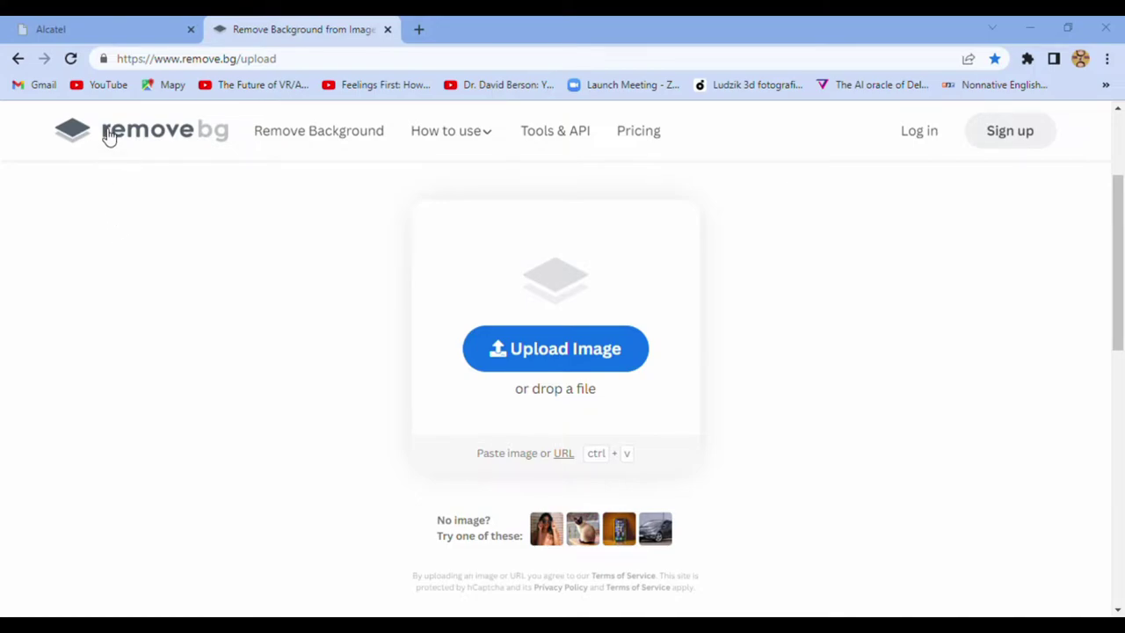
Paste the raised-hand portrait, then in Erase/Restore shrink the brush to minimum and undo once.
key(ctrl+v)
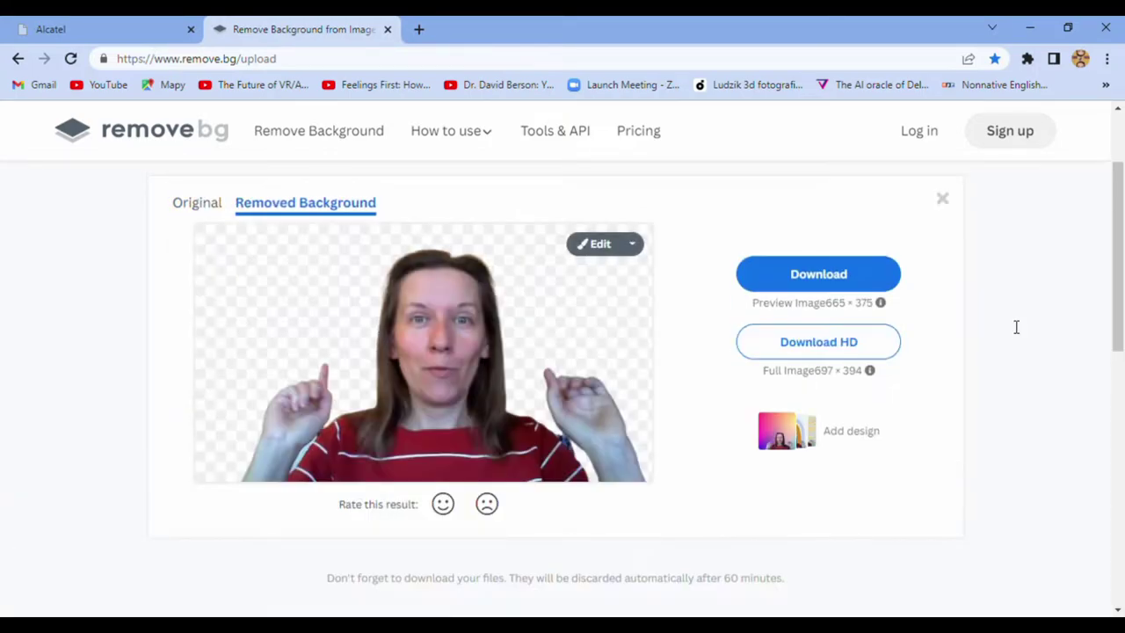
click(611, 247)
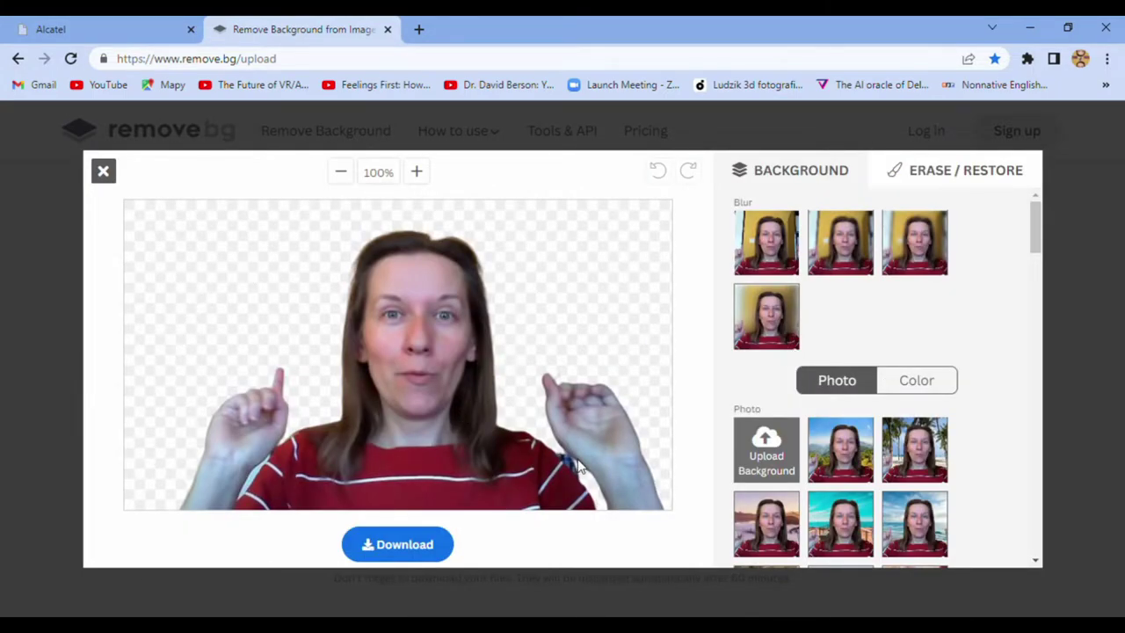
click(933, 171)
drag(832, 268, 775, 269)
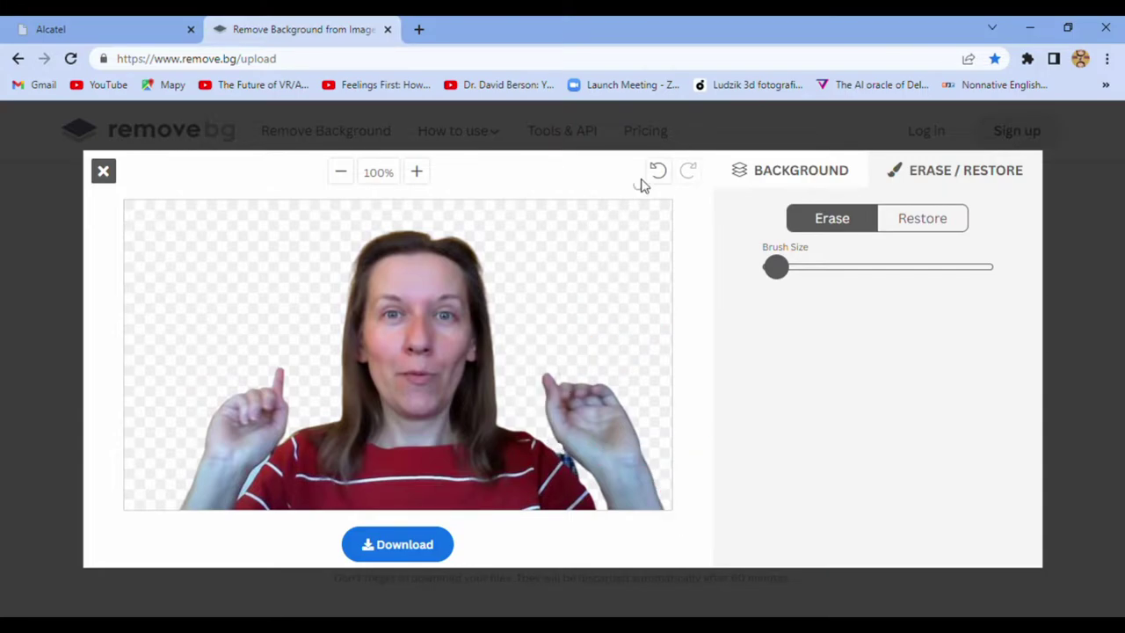
click(658, 170)
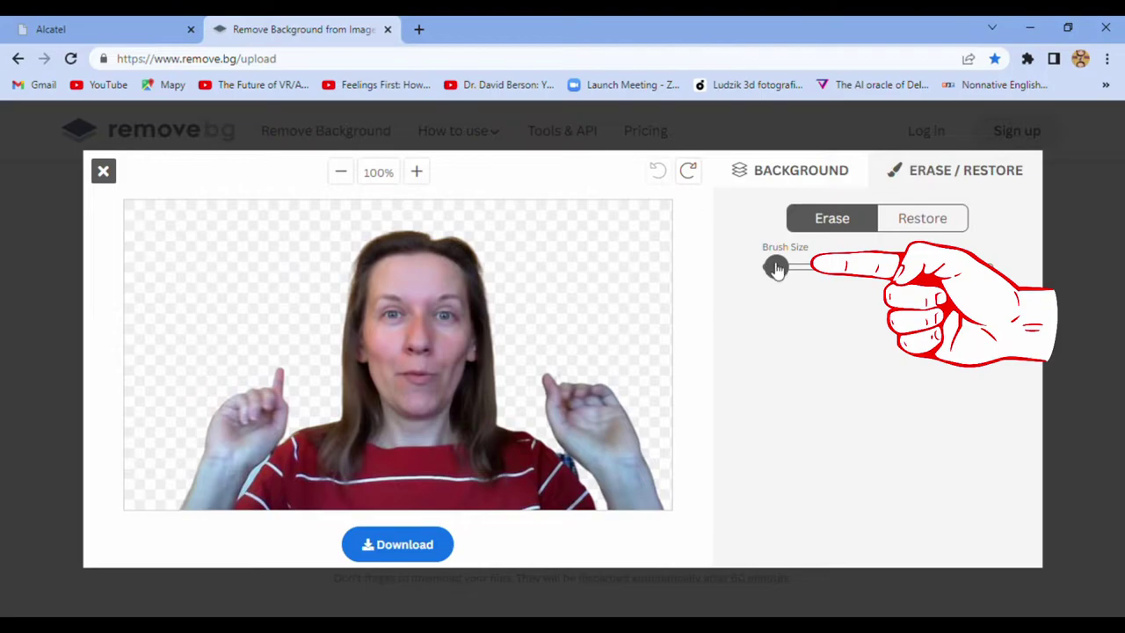
drag(776, 269, 770, 269)
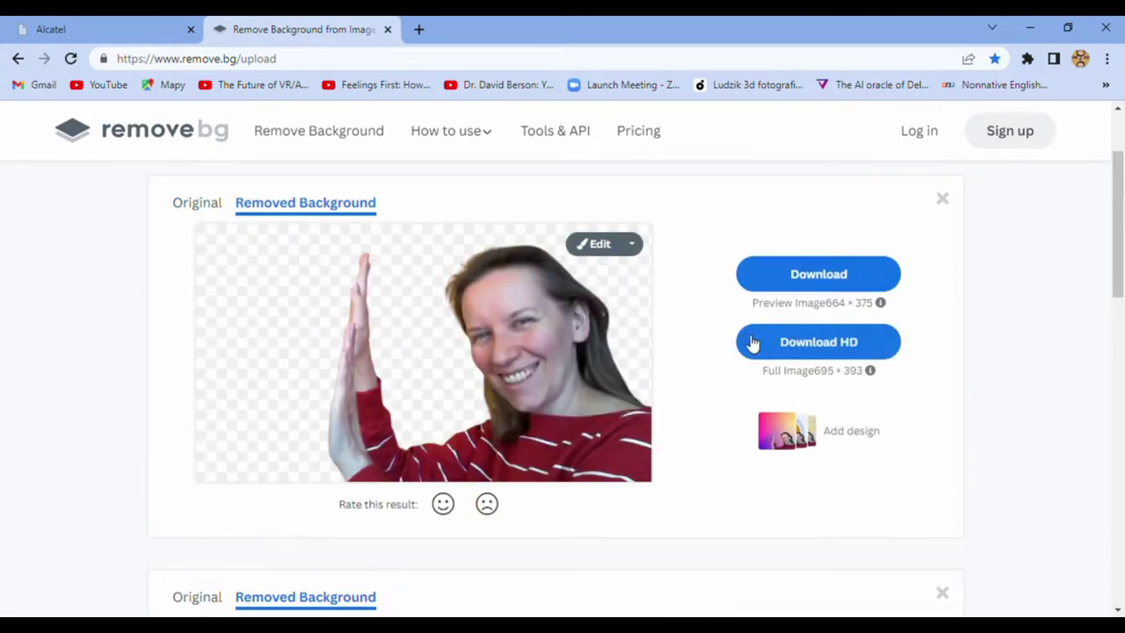
Download the raised-hand cutout from the editor as a transparent PNG.
click(598, 245)
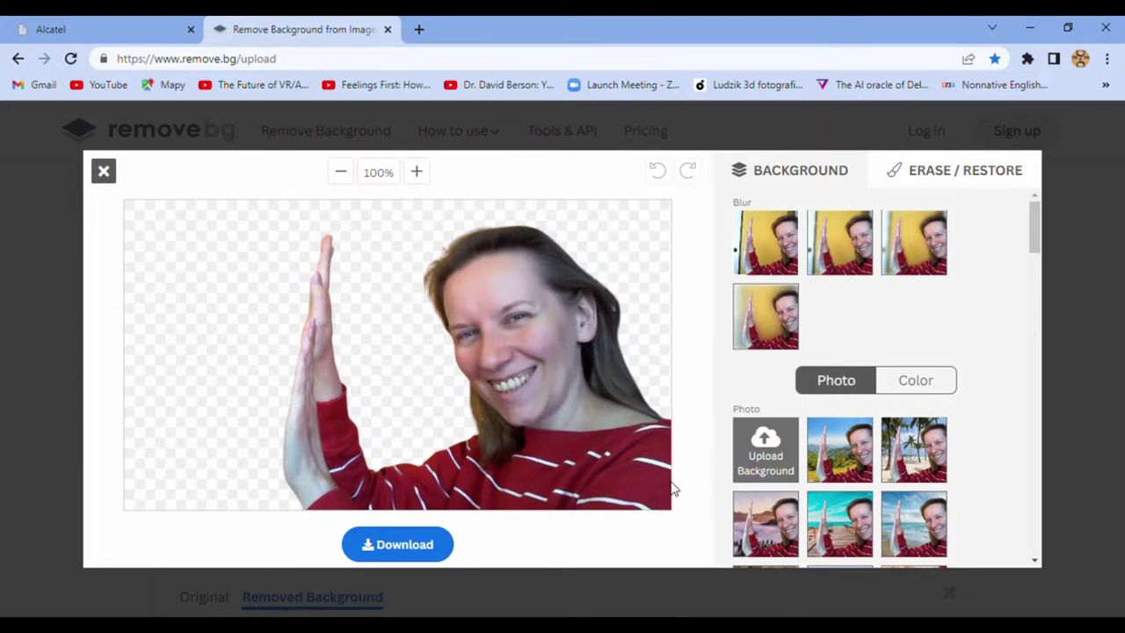
click(410, 540)
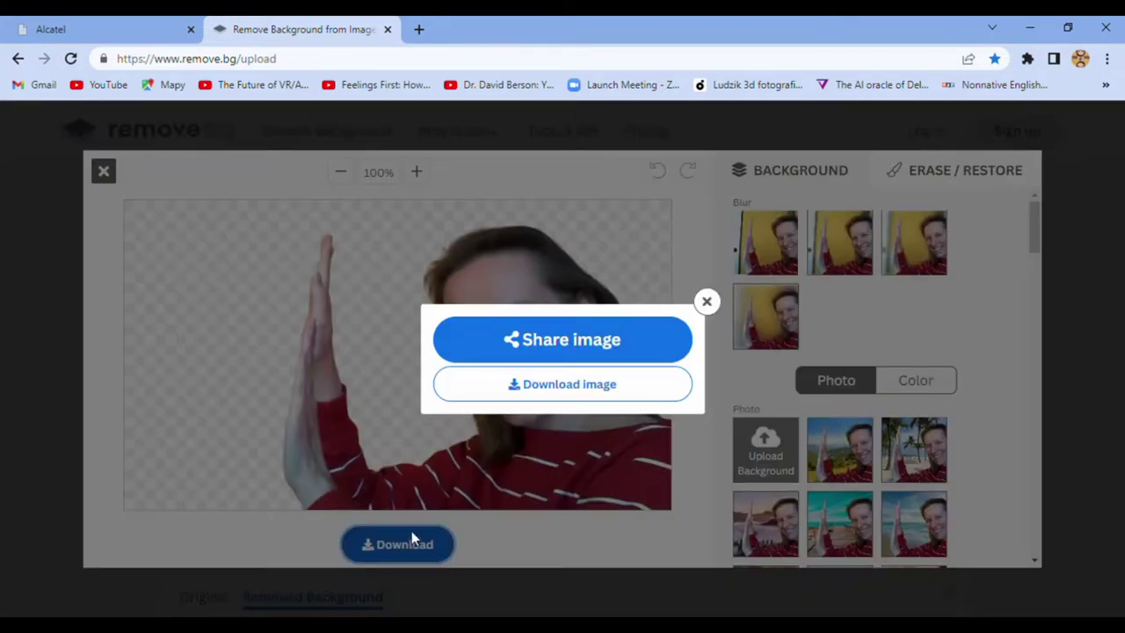
click(538, 398)
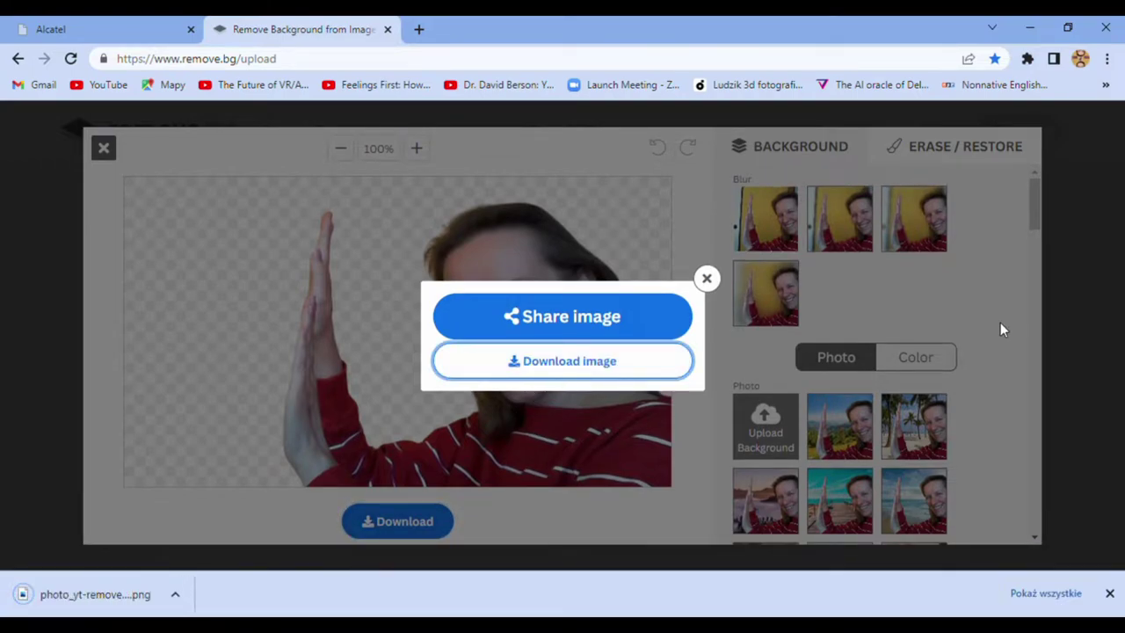
Dismiss the download popup and try mountain, red bokeh, teal and beach photo backgrounds.
click(708, 279)
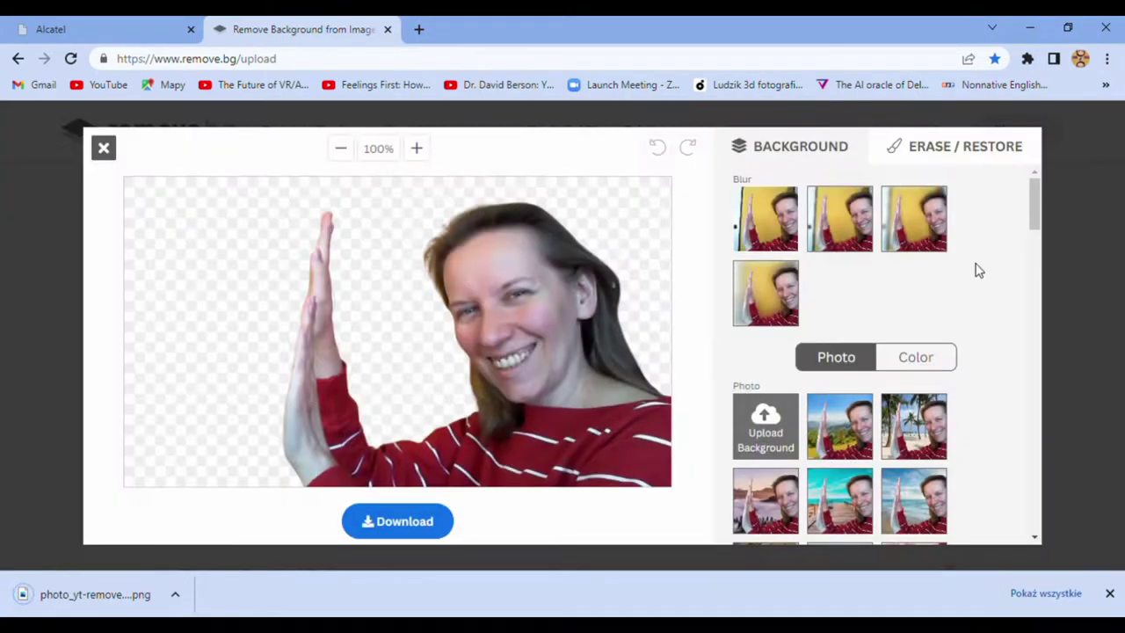
scroll(980, 288, down, 1)
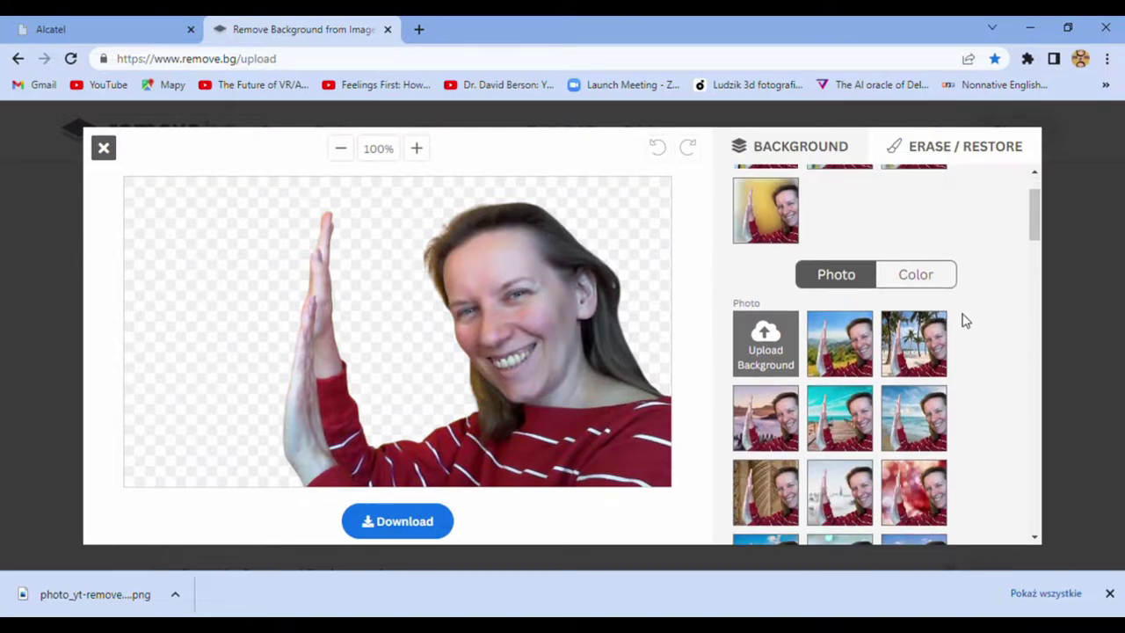
click(832, 354)
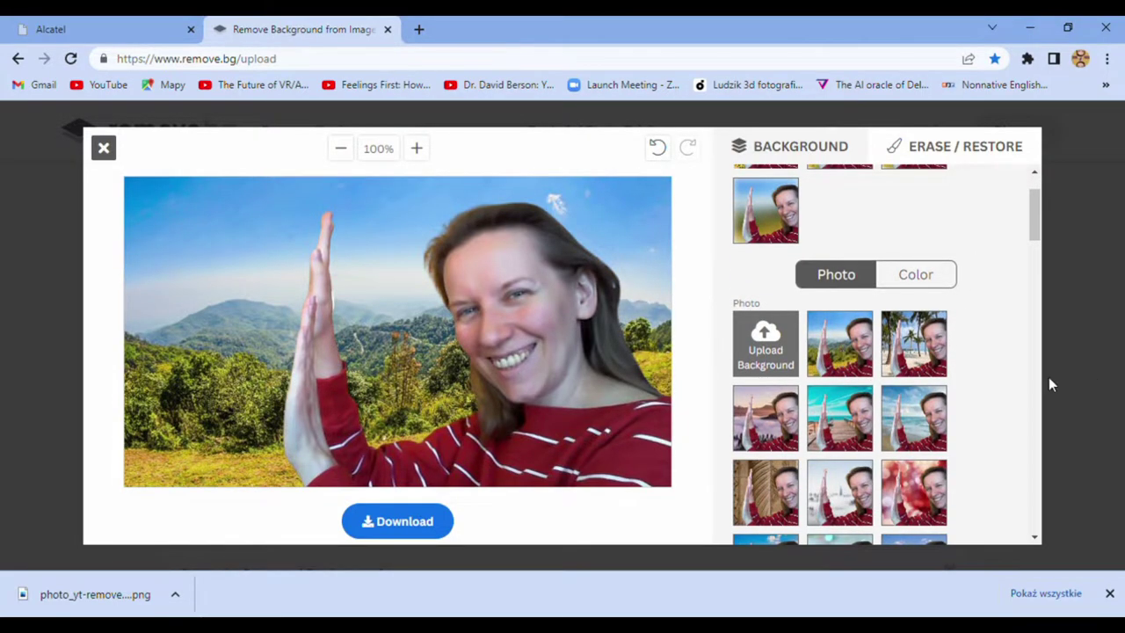
scroll(1019, 387, down, 1)
click(919, 418)
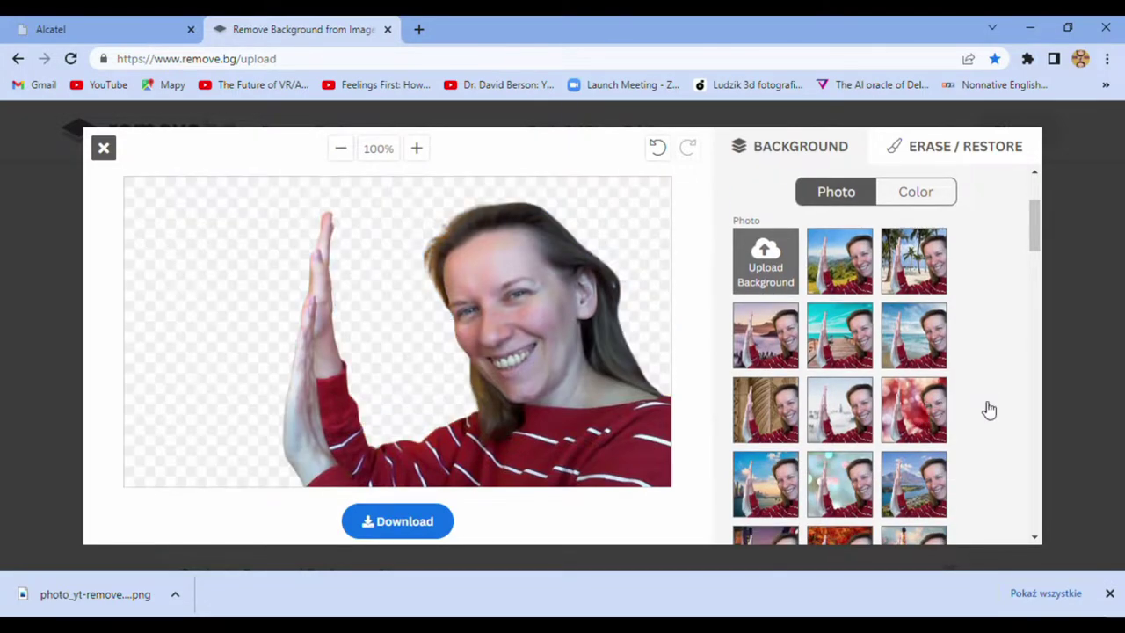
scroll(982, 407, down, 5)
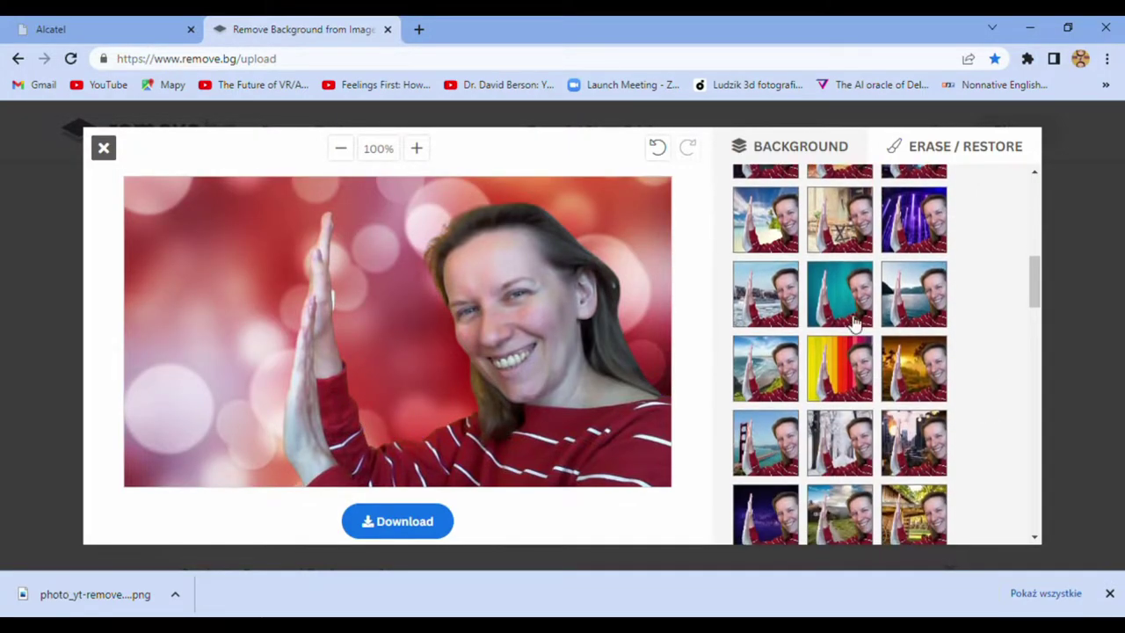
click(854, 323)
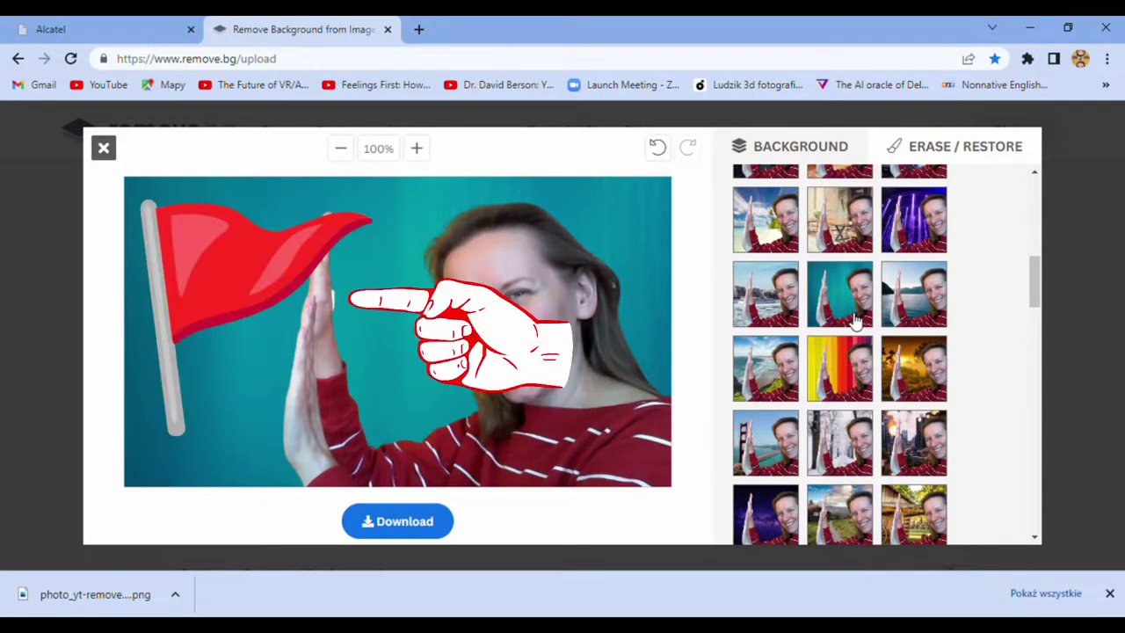
click(758, 378)
Try orange-slice, light-coloured and green grass backdrops, finishing on the blue sky photo.
scroll(813, 418, down, 3)
scroll(813, 417, down, 5)
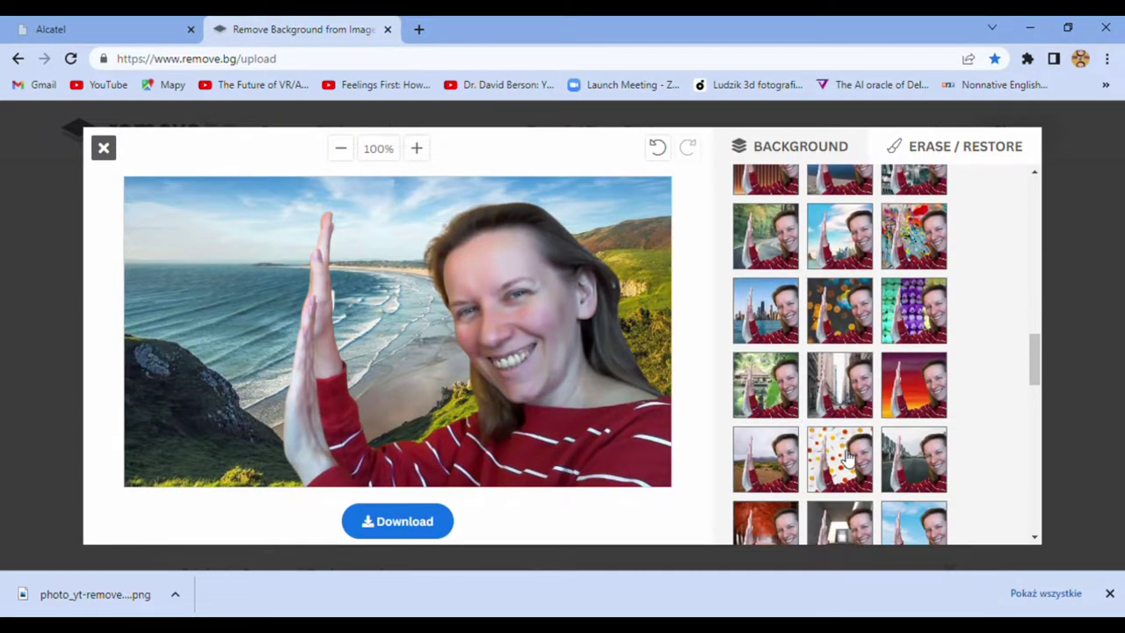
click(837, 456)
scroll(906, 472, down, 2)
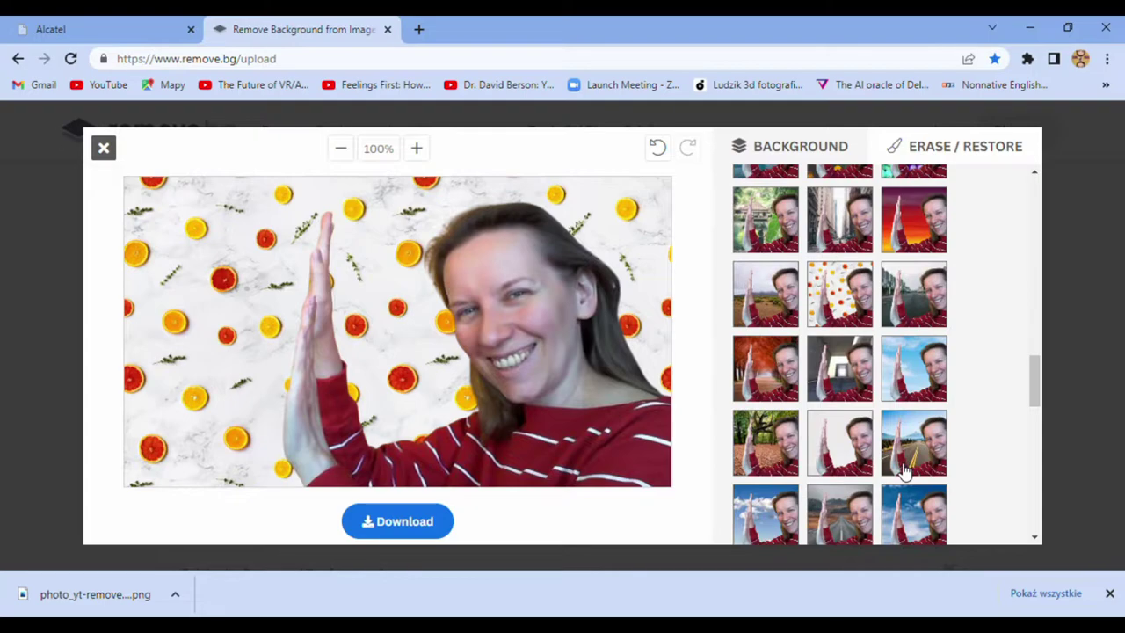
scroll(905, 472, down, 2)
click(774, 431)
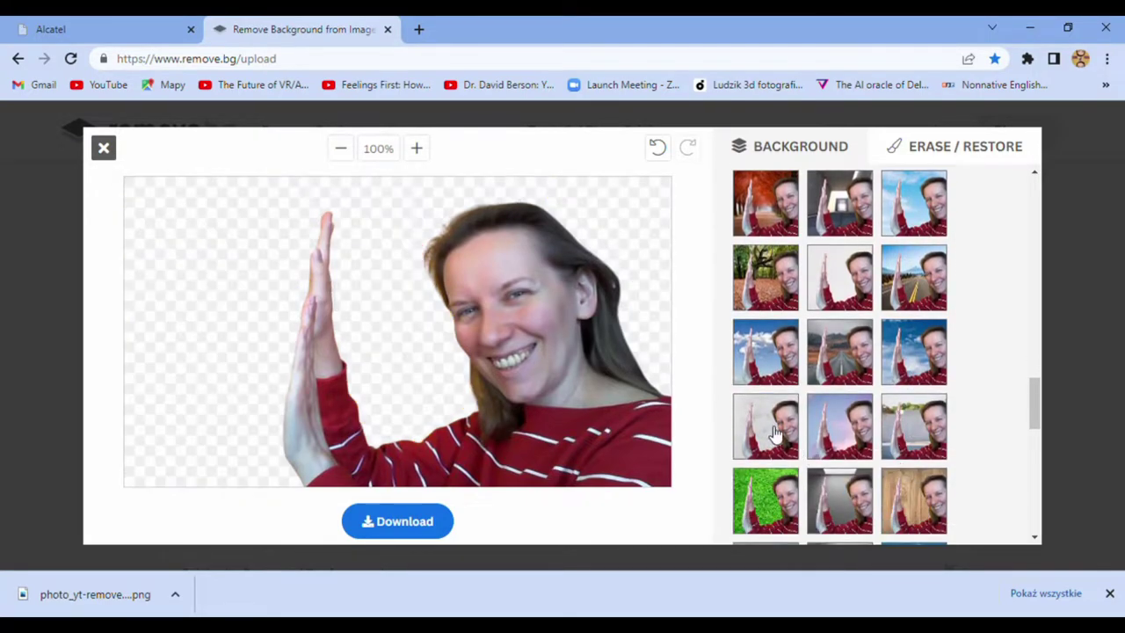
click(790, 498)
scroll(865, 490, down, 2)
click(922, 413)
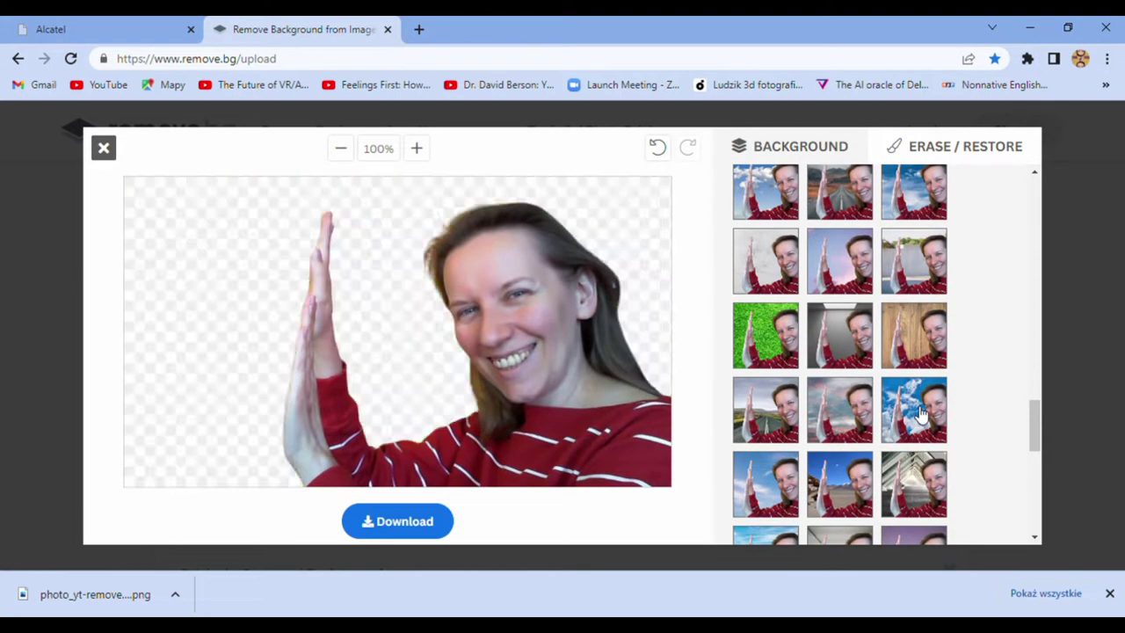
scroll(920, 422, down, 5)
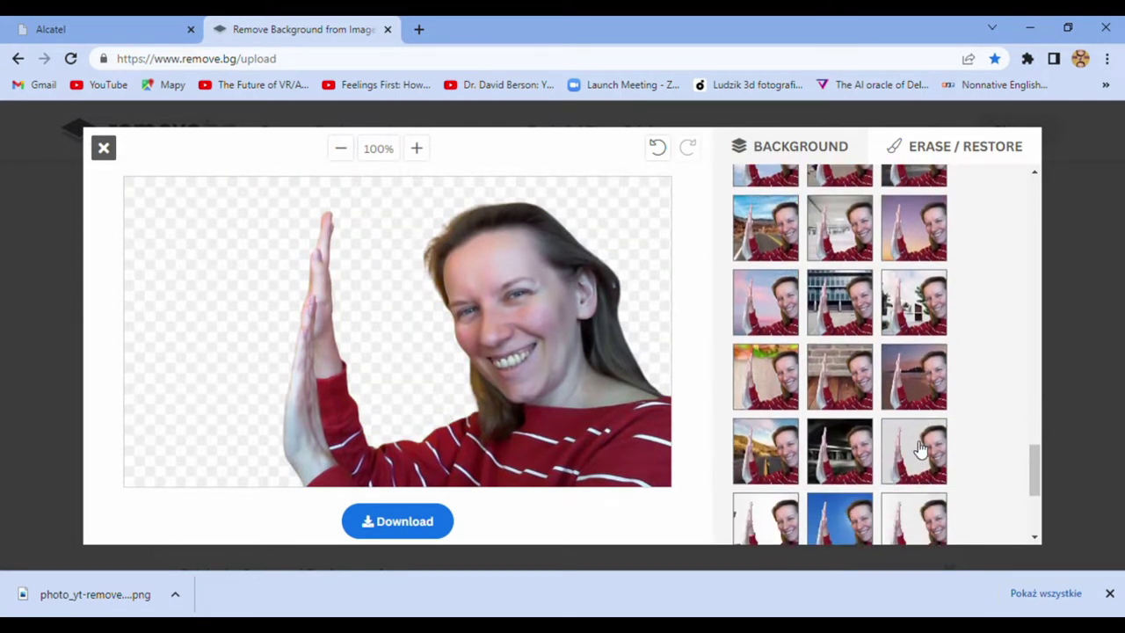
scroll(873, 466, down, 1)
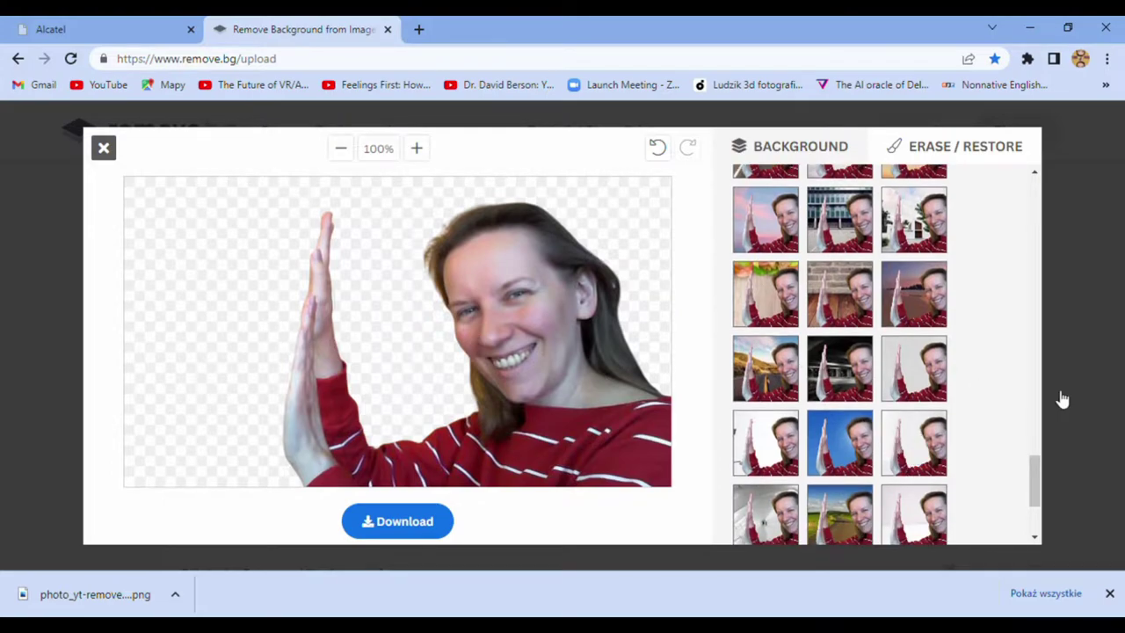
drag(1038, 478, 1038, 195)
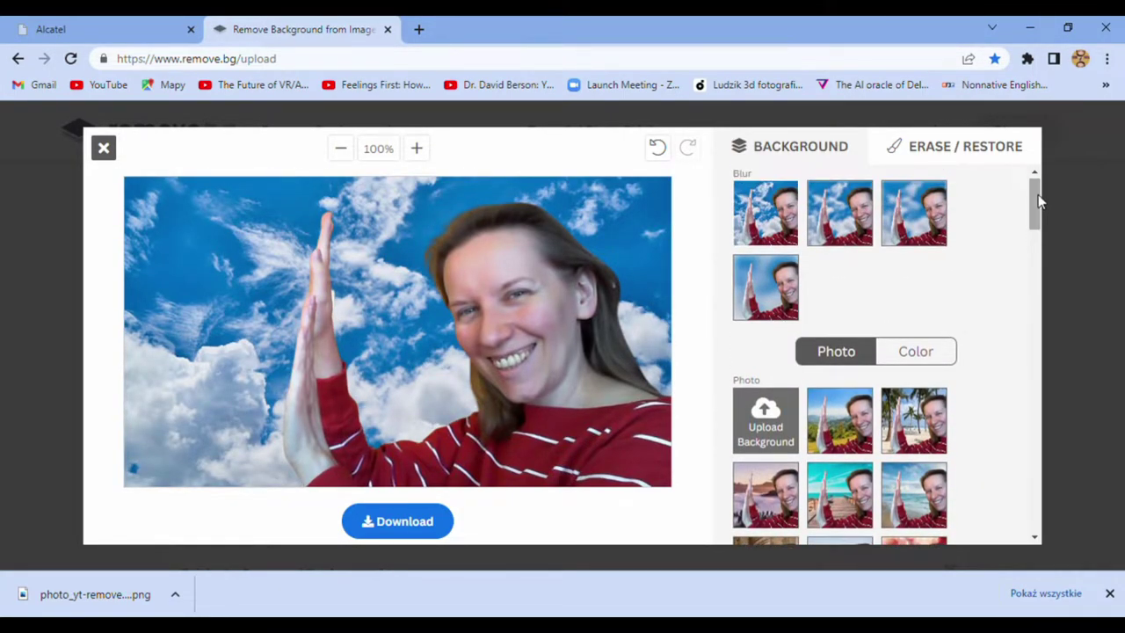
Set a solid red colour background behind the portrait.
click(937, 358)
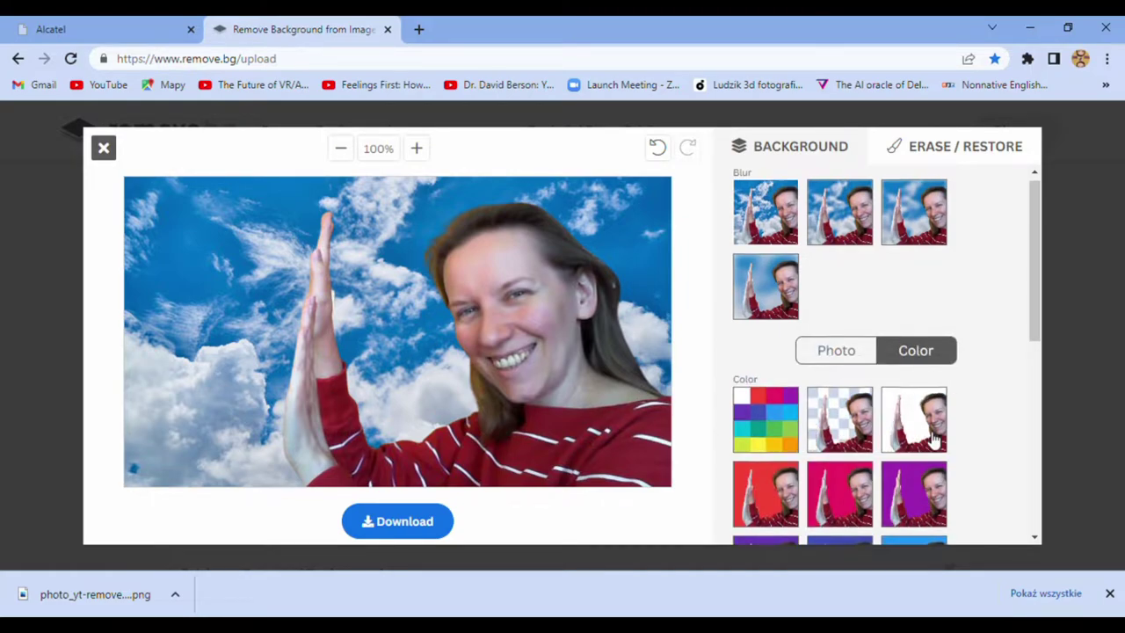
scroll(870, 378, down, 2)
click(761, 340)
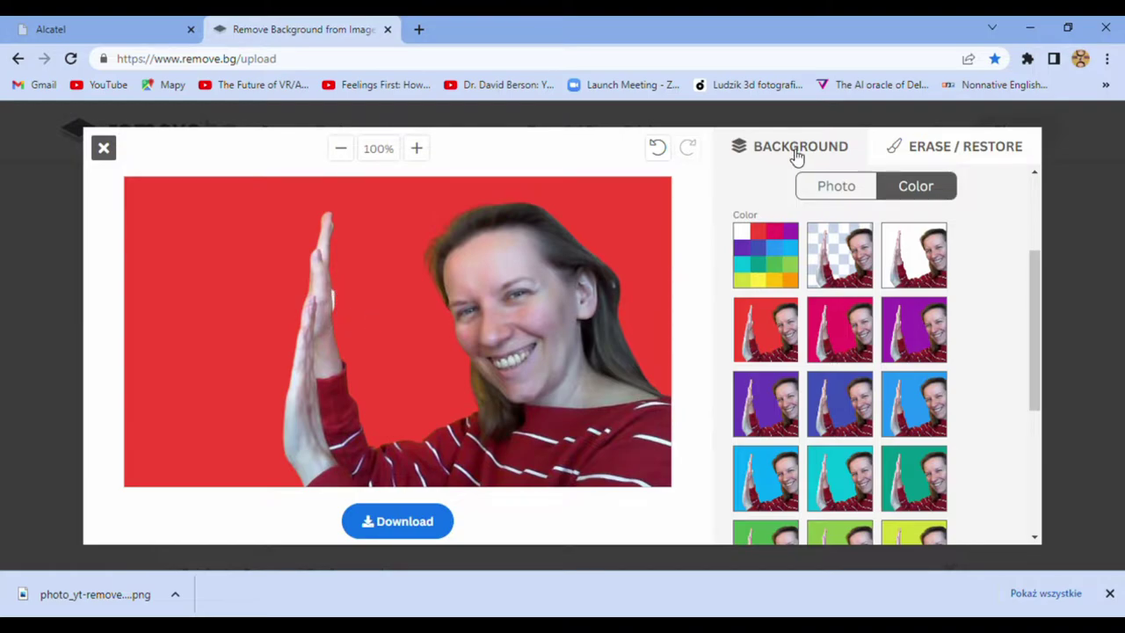
In Erase/Restore, shrink the erase brush and undo the stray mark on the hand.
click(989, 151)
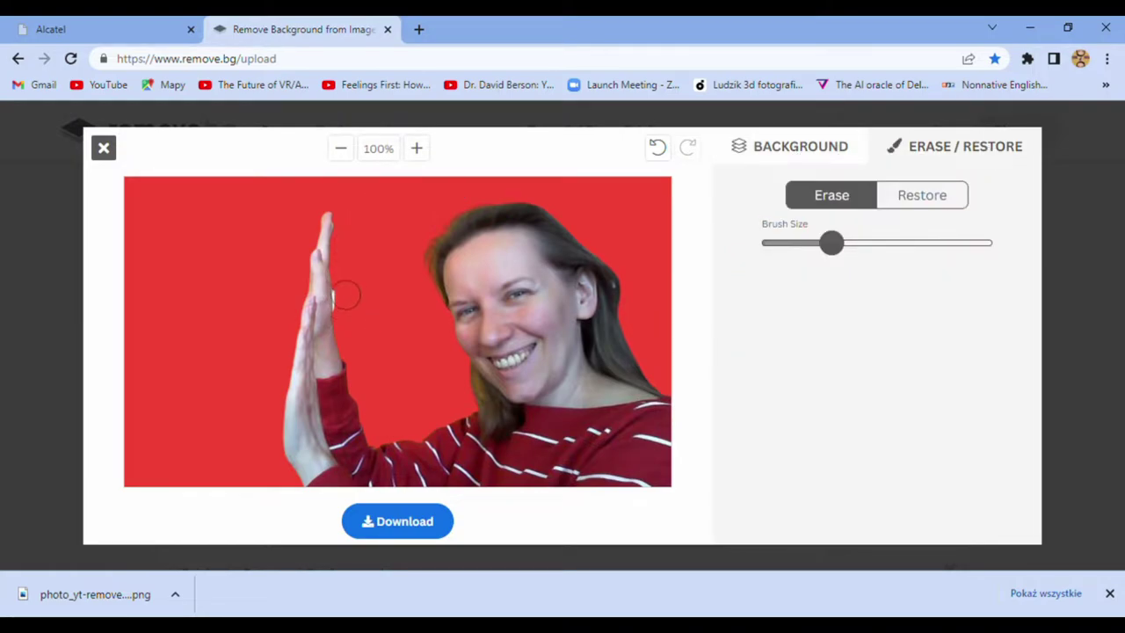
drag(832, 244, 797, 244)
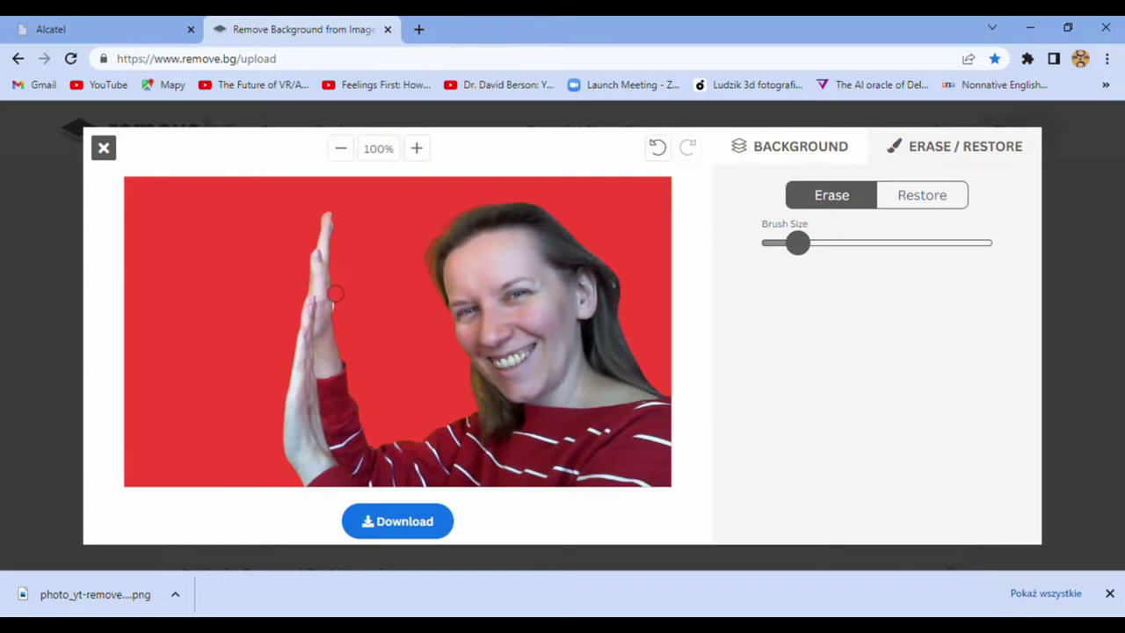
click(657, 147)
drag(796, 244, 779, 244)
Try a light blue background, then switch back to solid red.
click(816, 153)
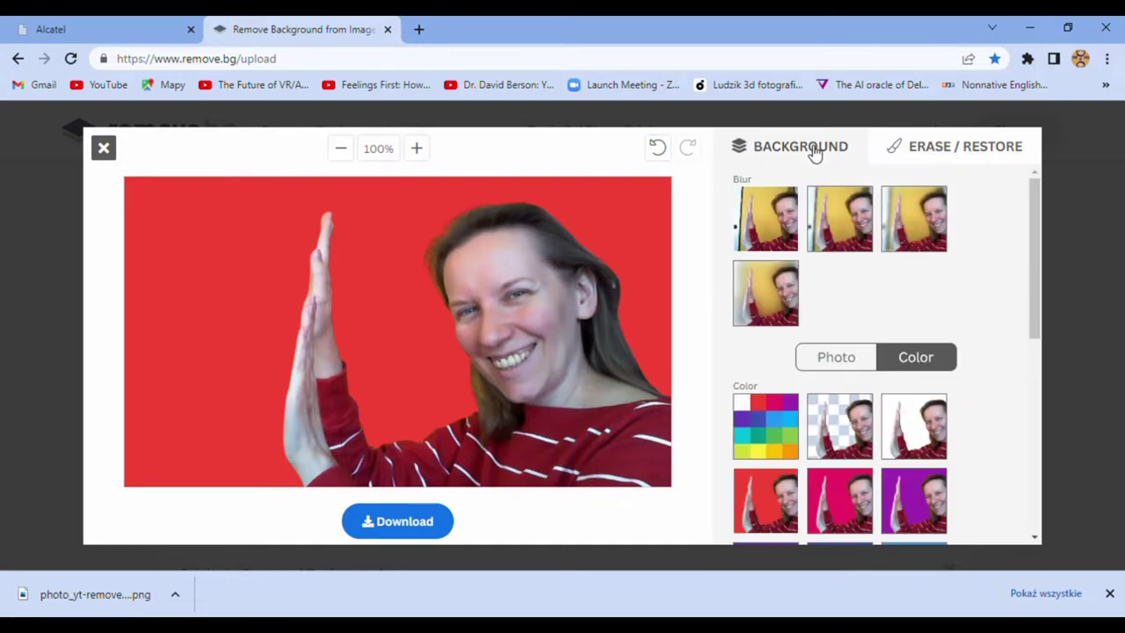
scroll(957, 425, down, 2)
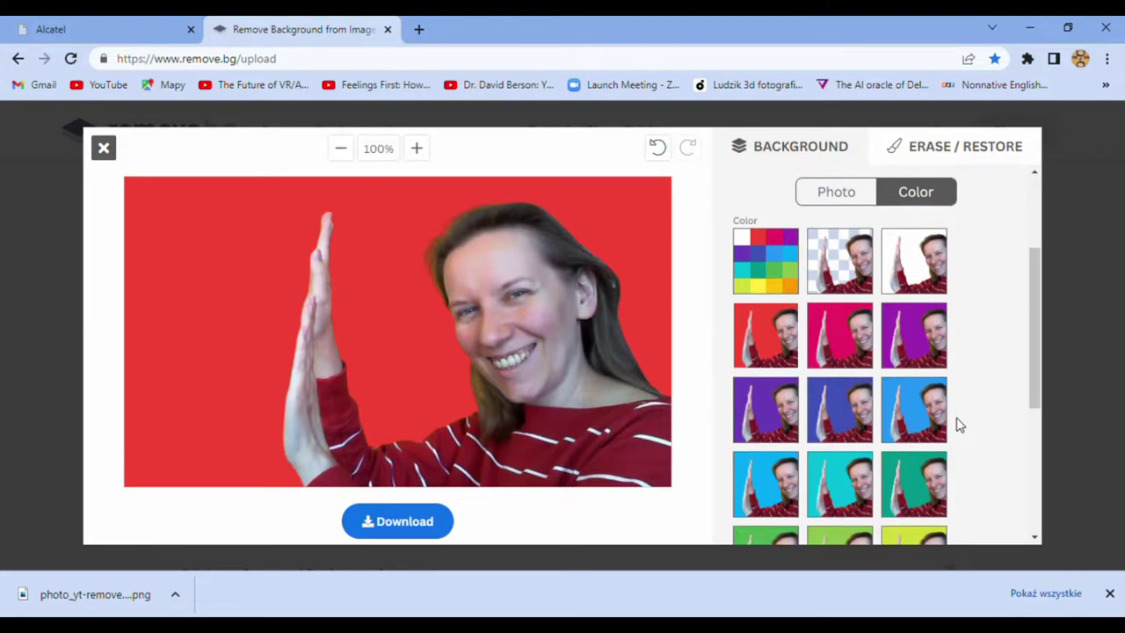
click(921, 420)
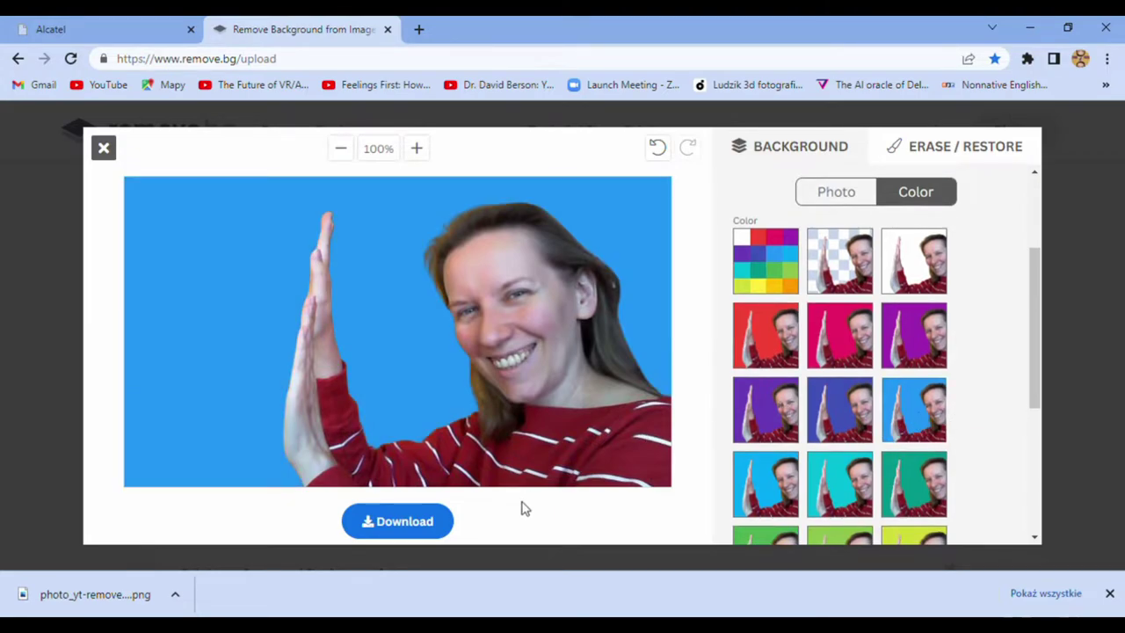
click(774, 343)
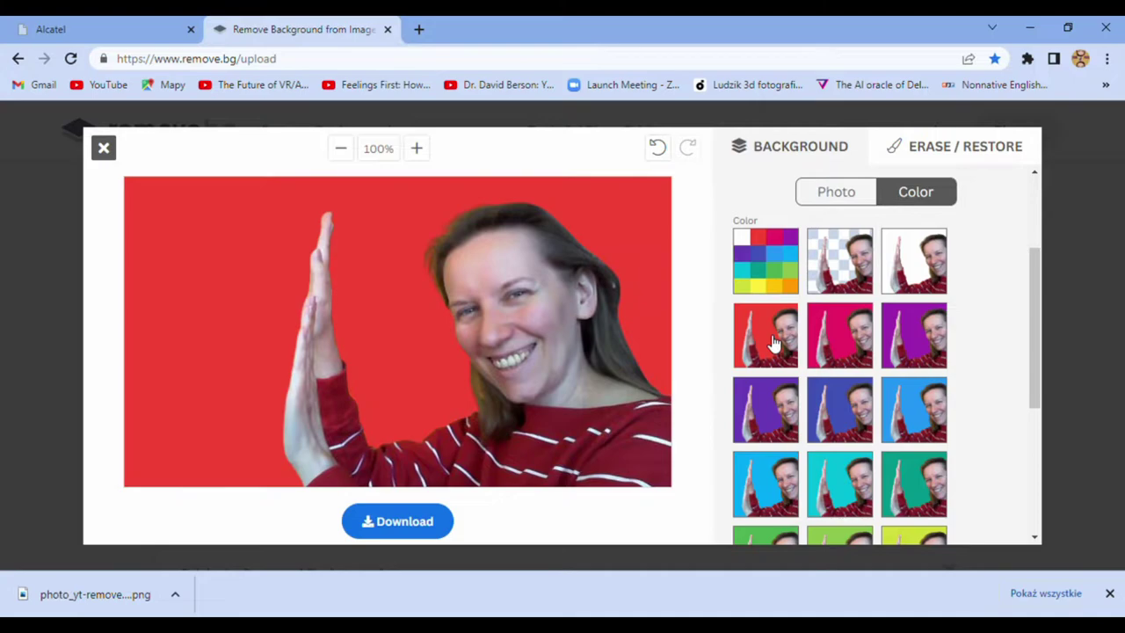
Download the red-background image as a PNG and close the editor.
click(431, 521)
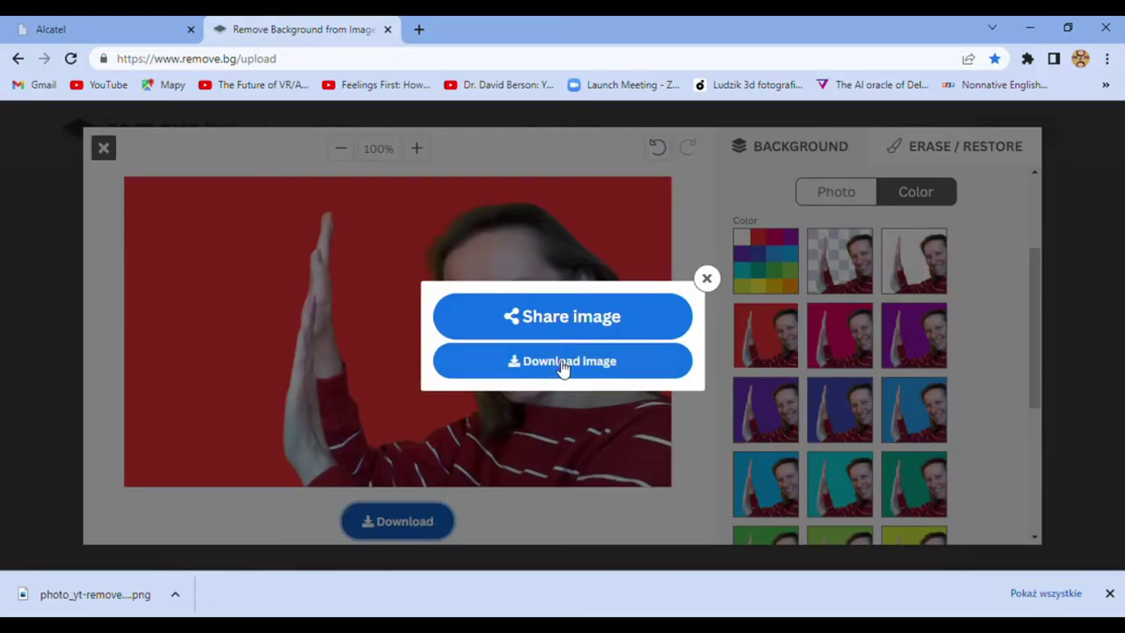
click(563, 367)
click(1068, 372)
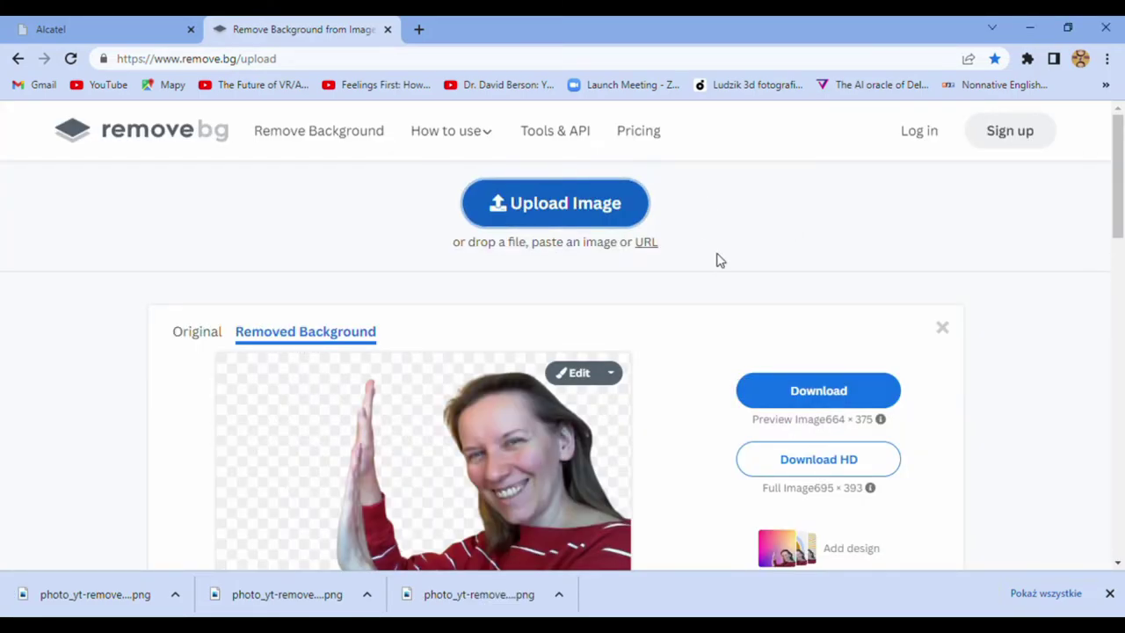
Paste a new portrait, compare Original against Removed Background, then paste the pointing-woman photo.
key(ctrl+v)
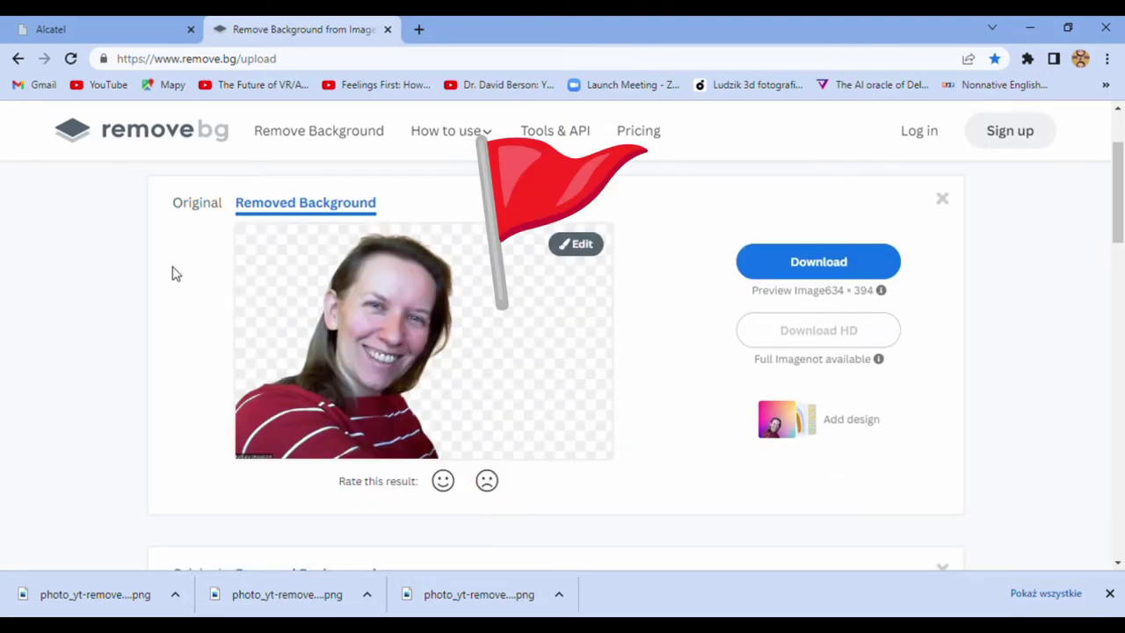
click(197, 209)
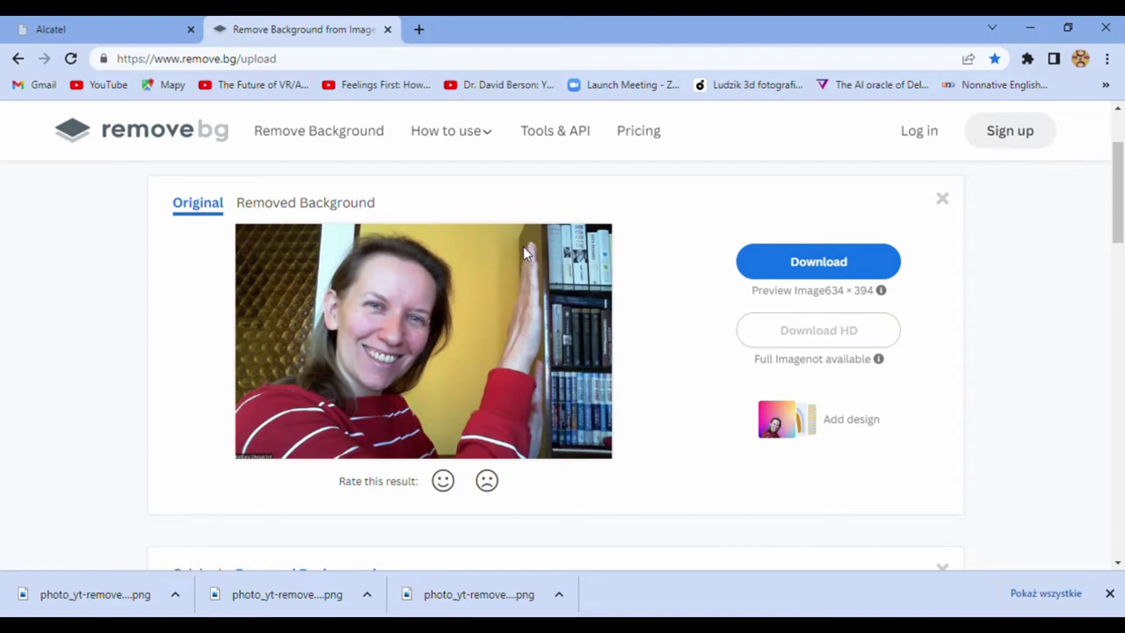
click(260, 204)
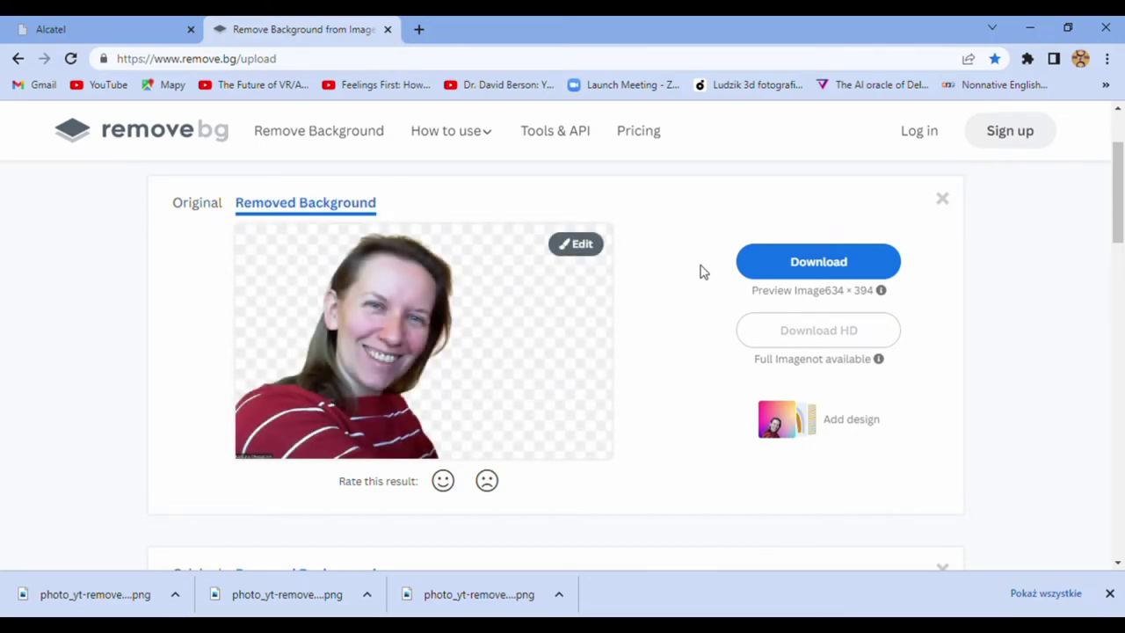
scroll(703, 273, up, 2)
key(ctrl+v)
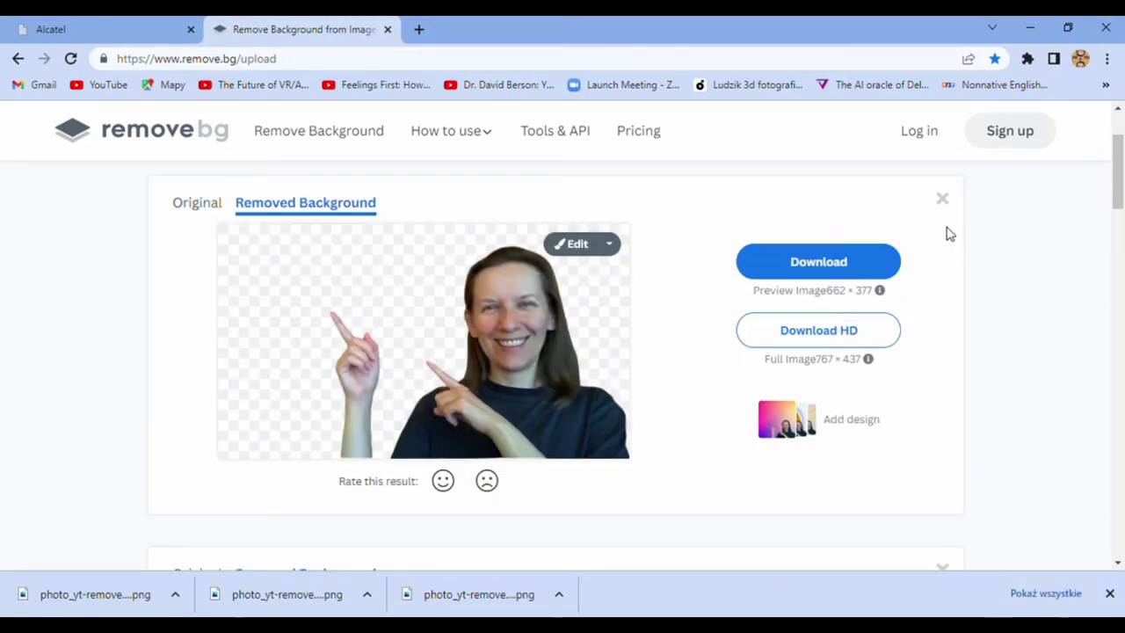
Open the pointing portrait in the editor and apply a lighter blurred background.
click(580, 246)
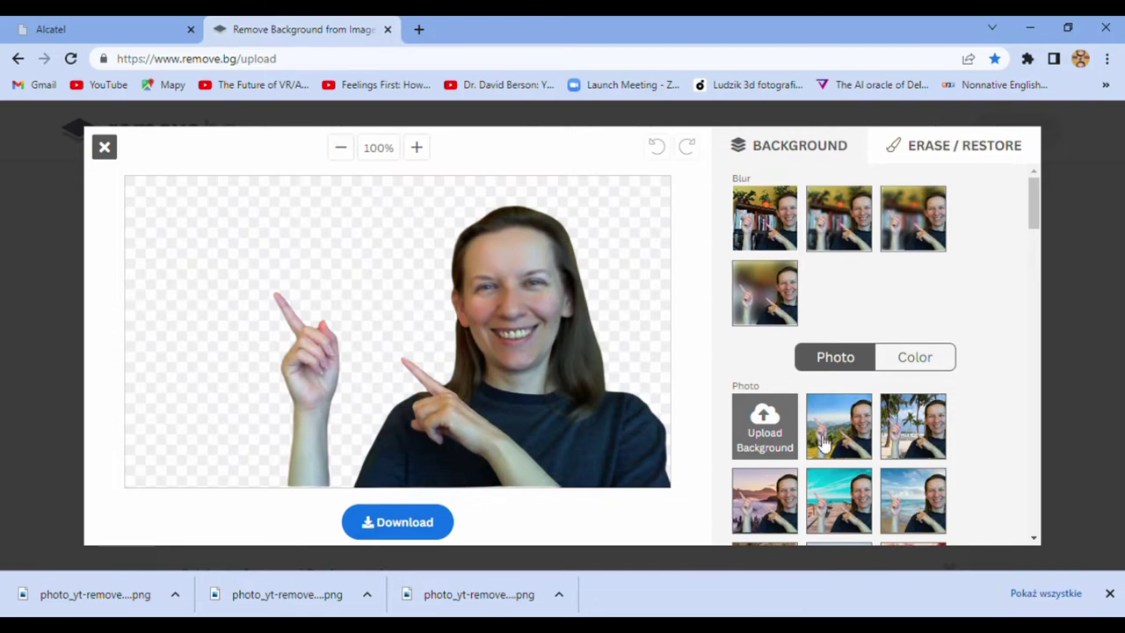
click(763, 309)
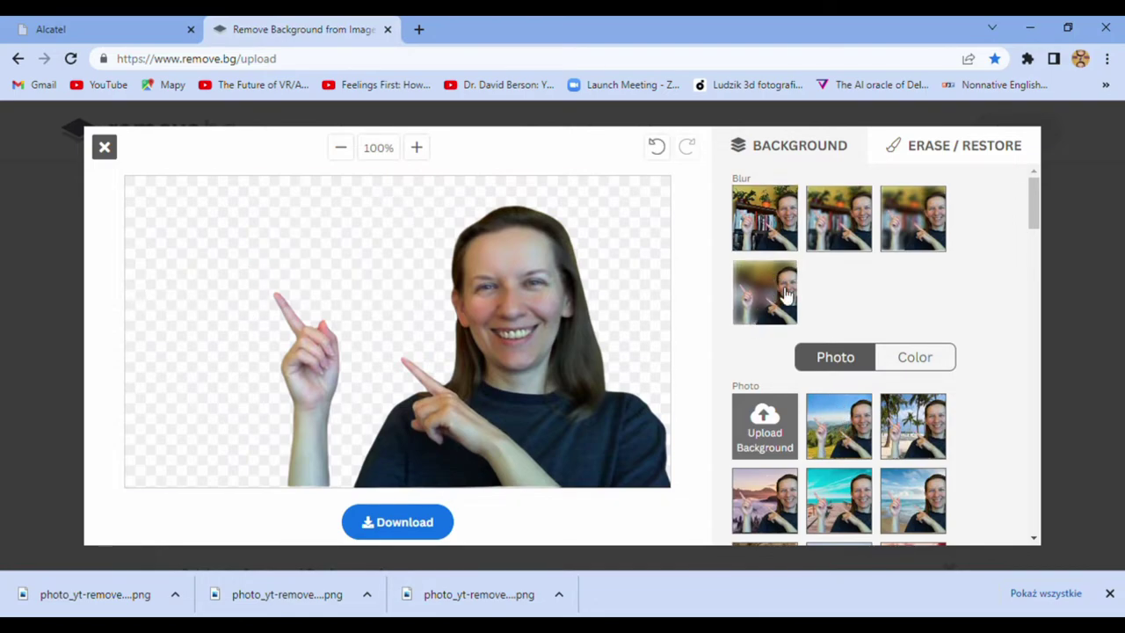
click(928, 226)
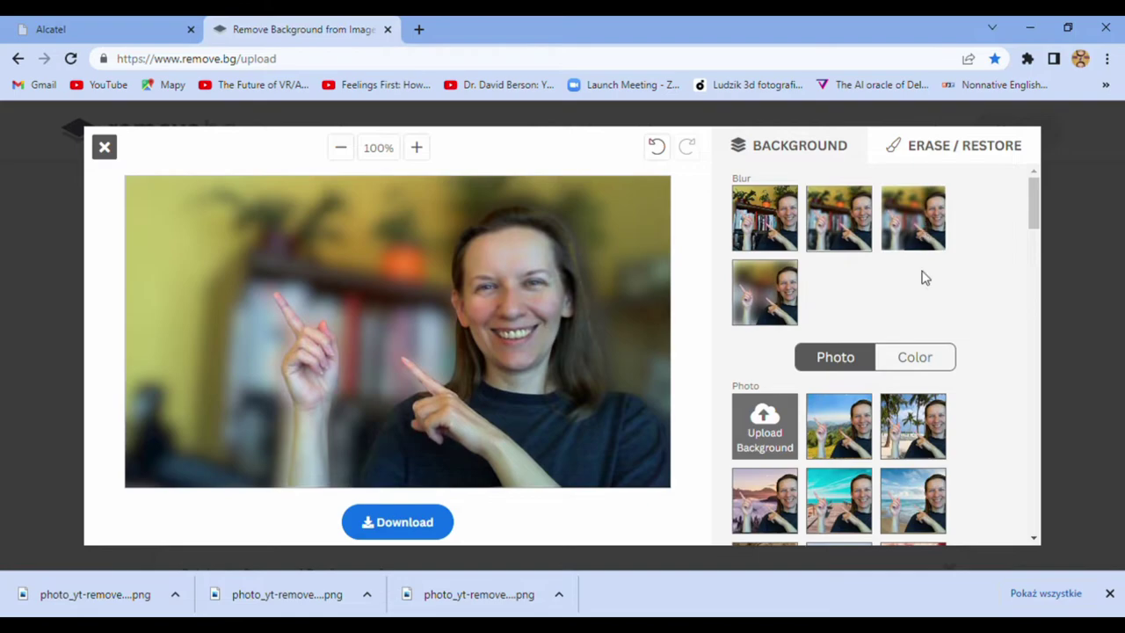
Browse the solid colour background options.
click(910, 376)
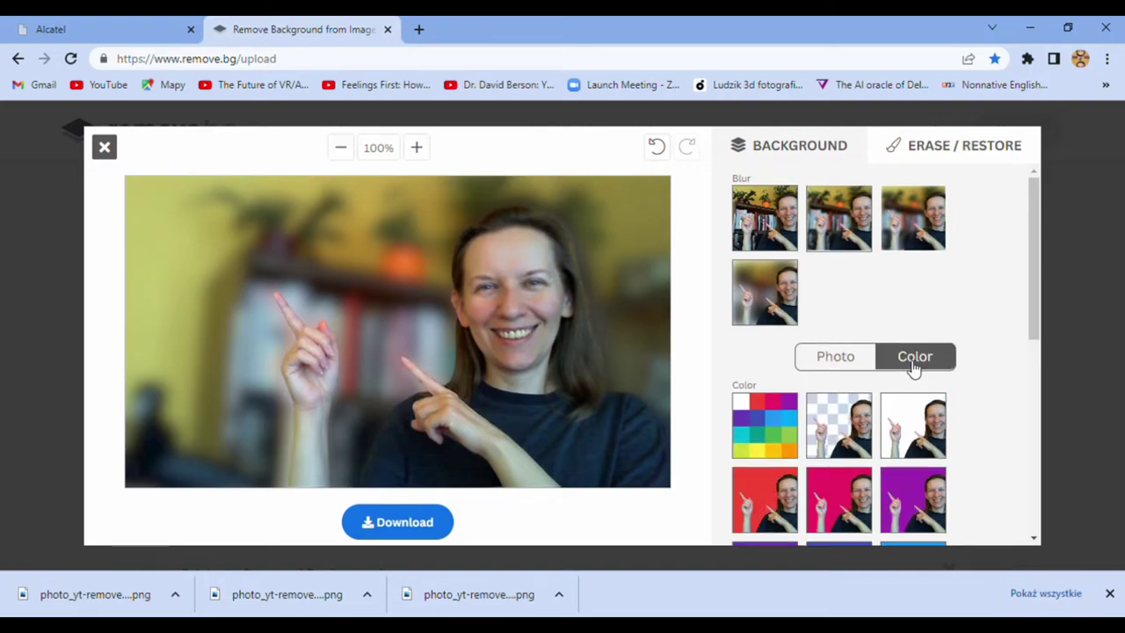
scroll(911, 380, down, 2)
scroll(897, 452, down, 5)
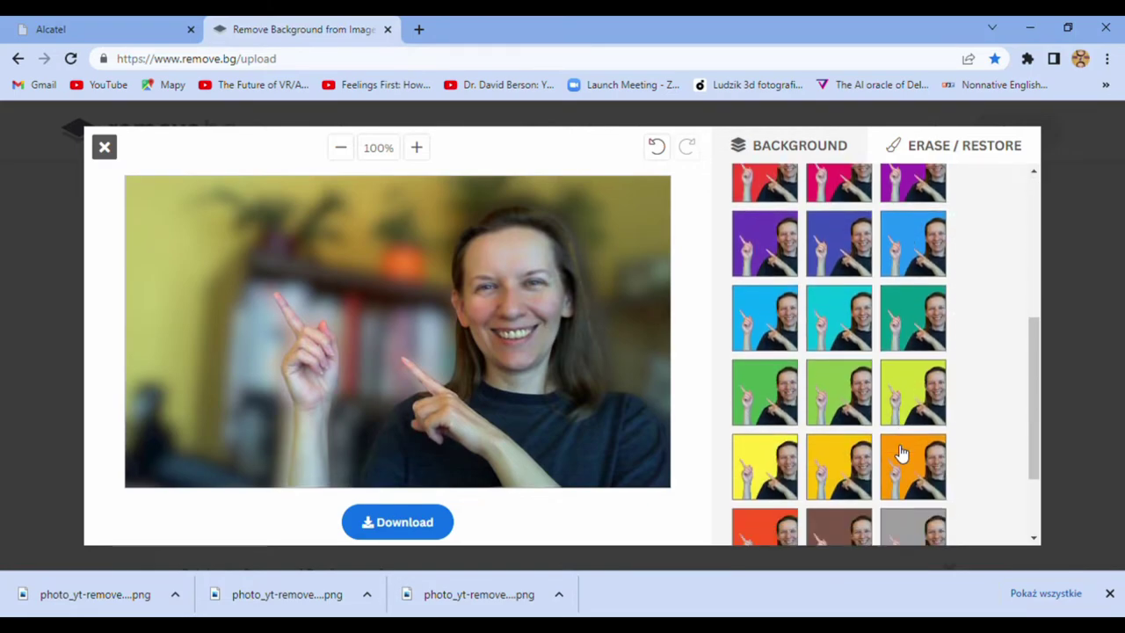
scroll(902, 448, up, 6)
scroll(903, 445, up, 2)
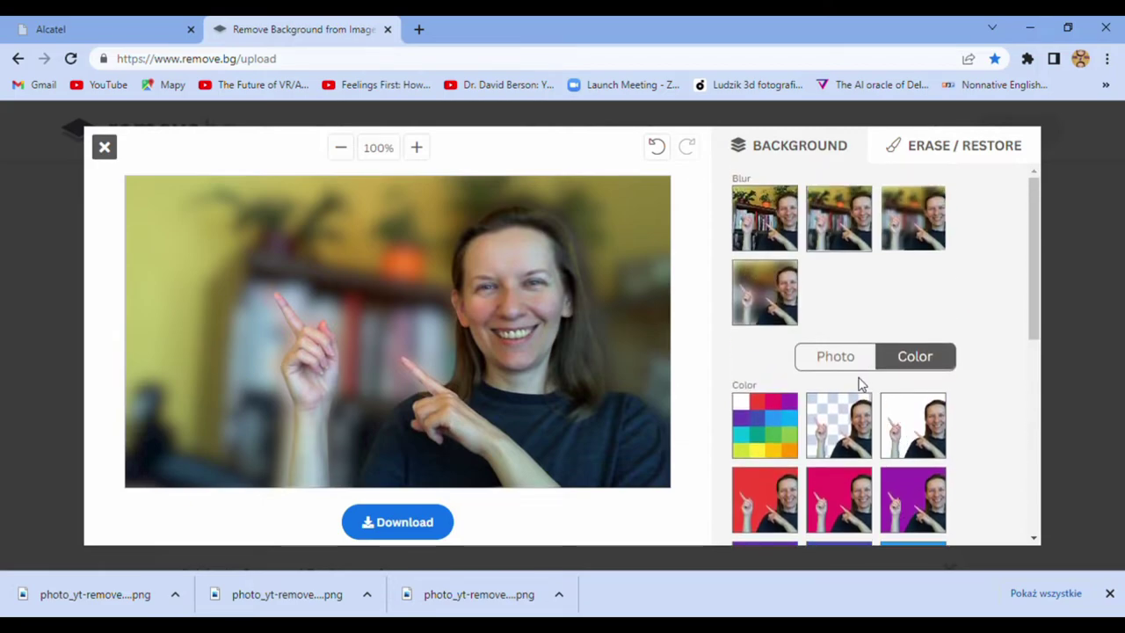
Try the purple city bridge photo background, then settle on the mountain lake scene.
click(854, 356)
scroll(947, 422, down, 3)
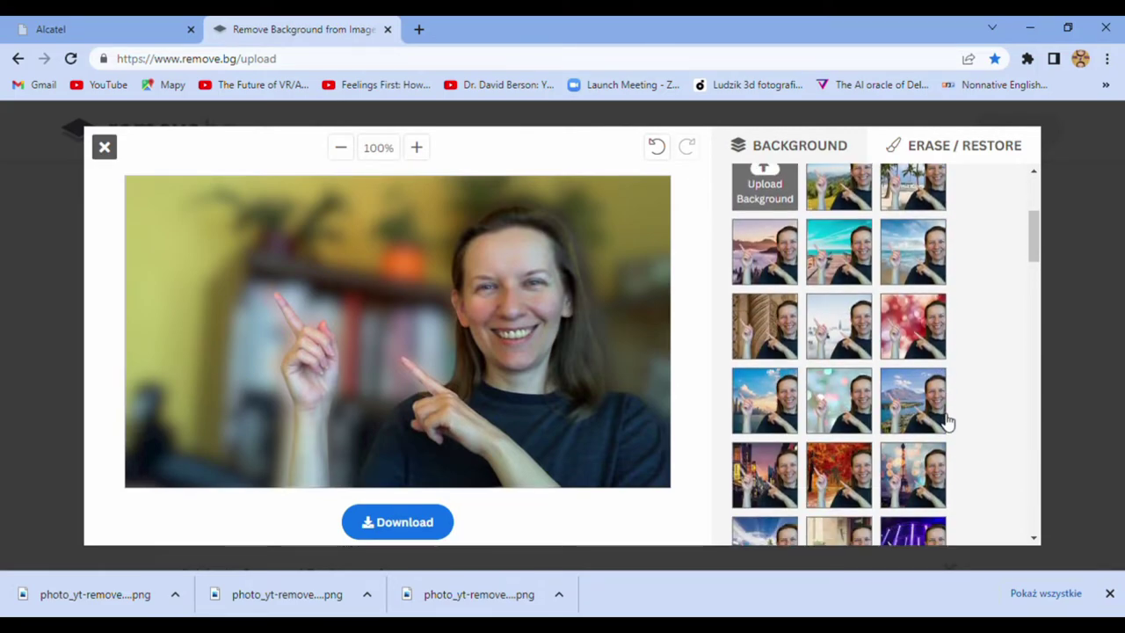
scroll(947, 422, down, 5)
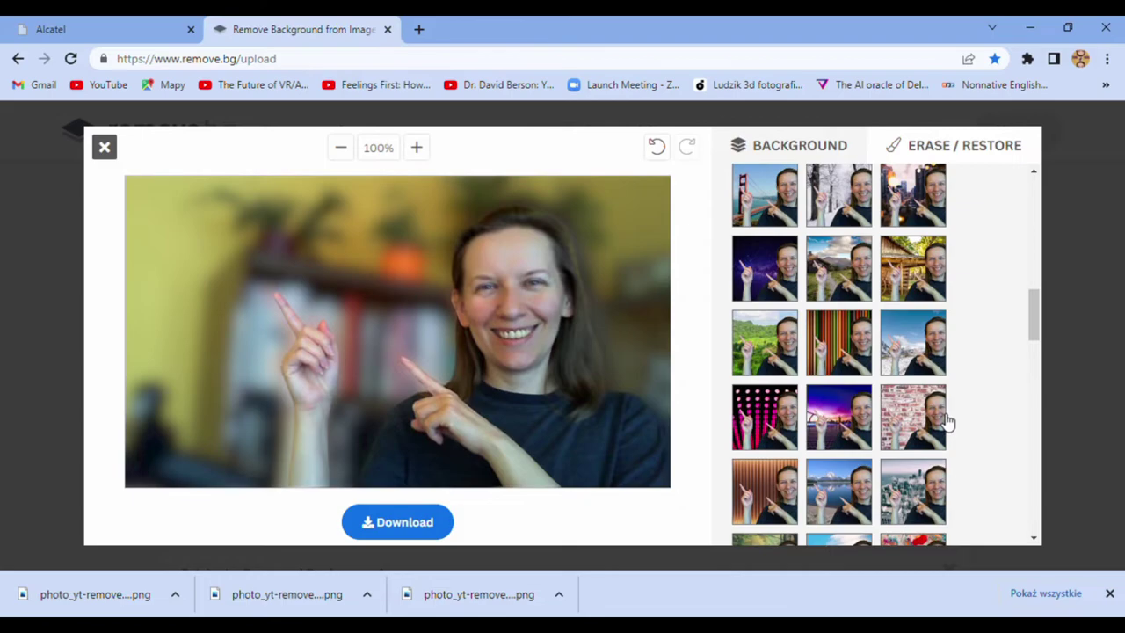
scroll(947, 422, down, 1)
click(850, 353)
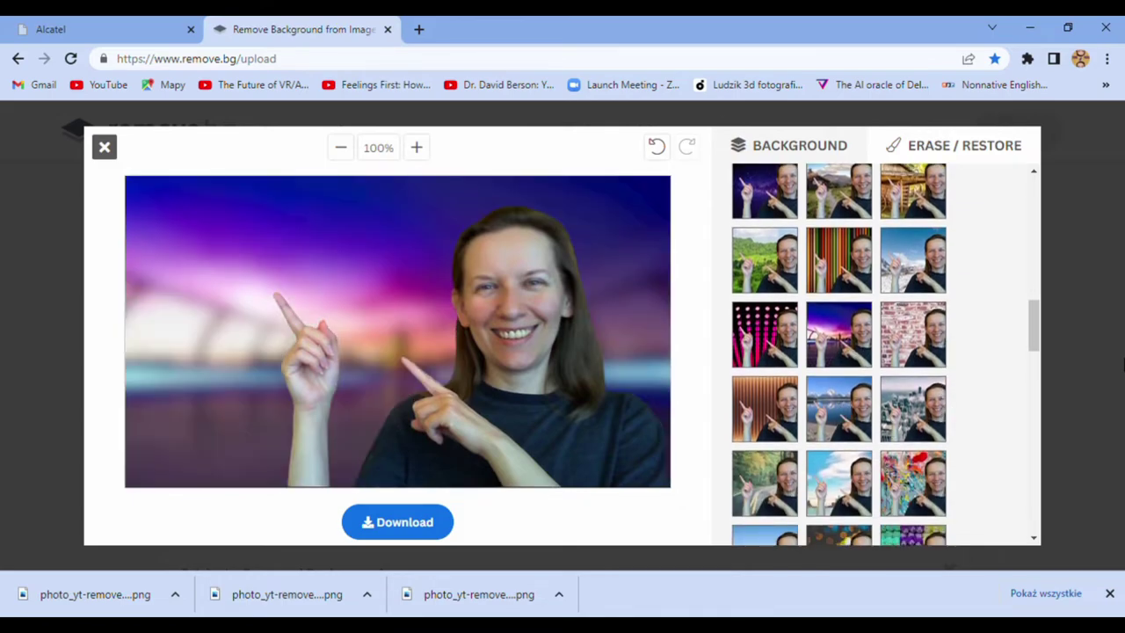
scroll(980, 284, up, 10)
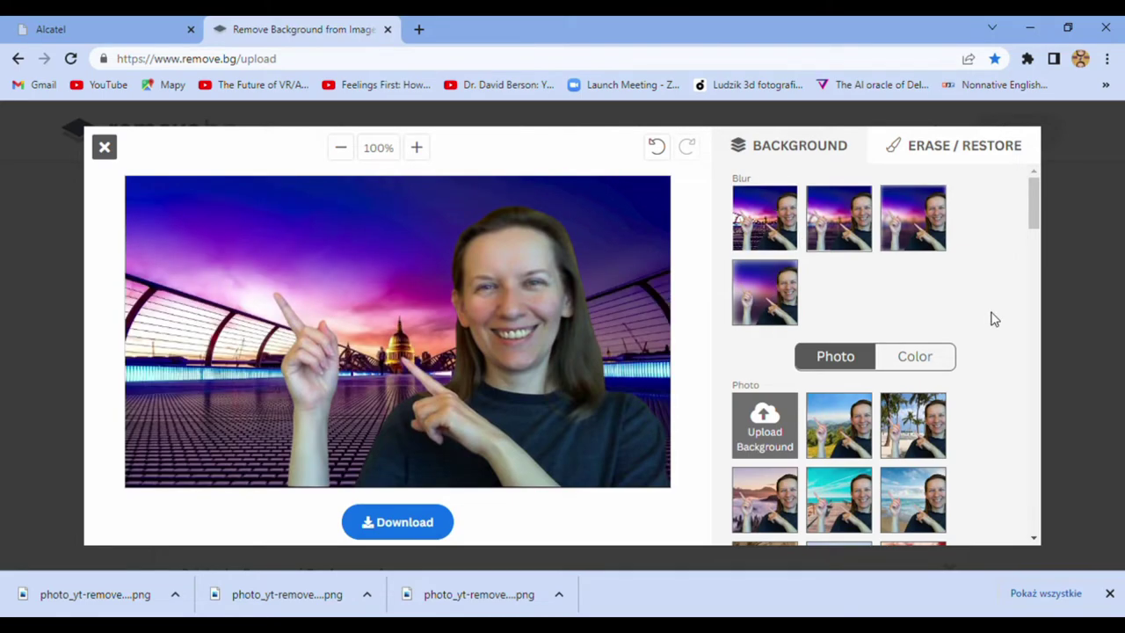
scroll(994, 319, down, 10)
scroll(992, 319, down, 3)
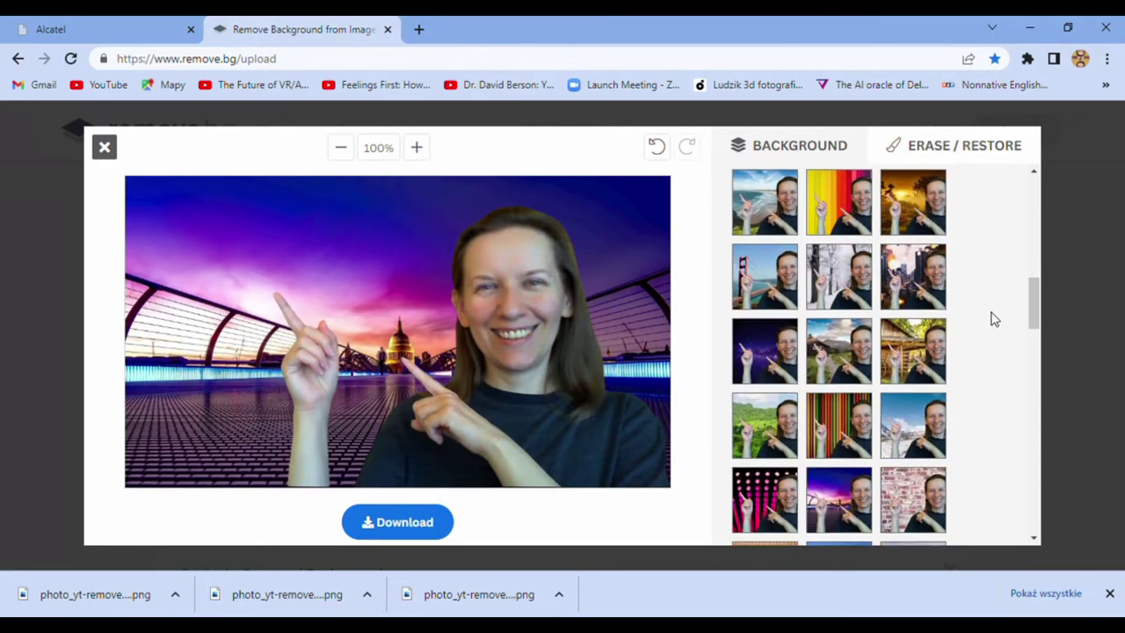
scroll(876, 290, up, 3)
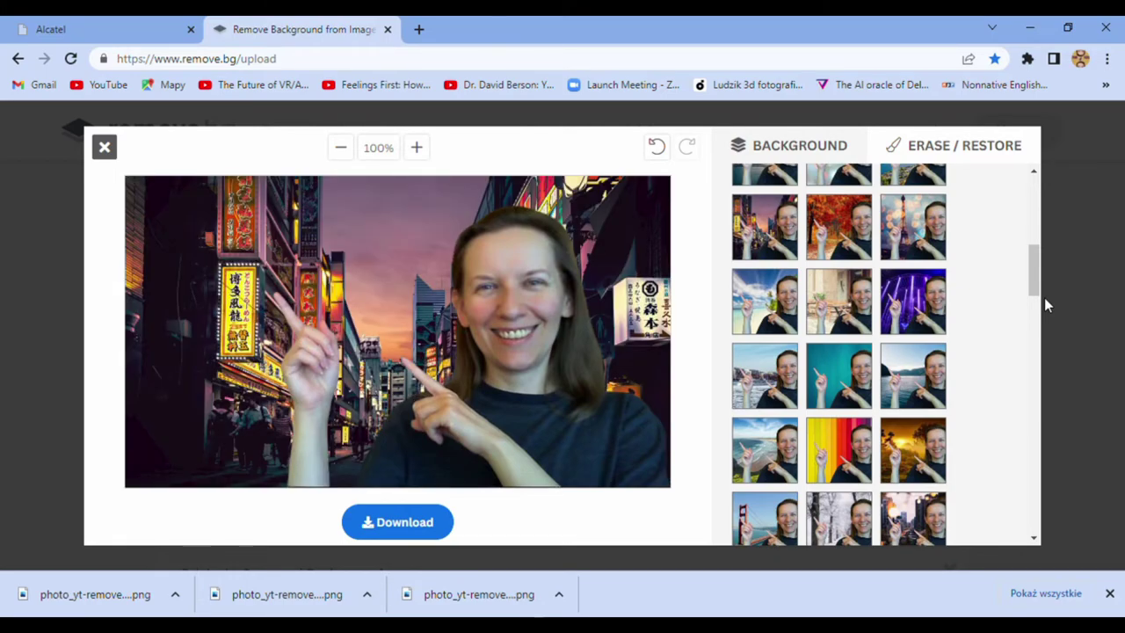
scroll(988, 434, down, 3)
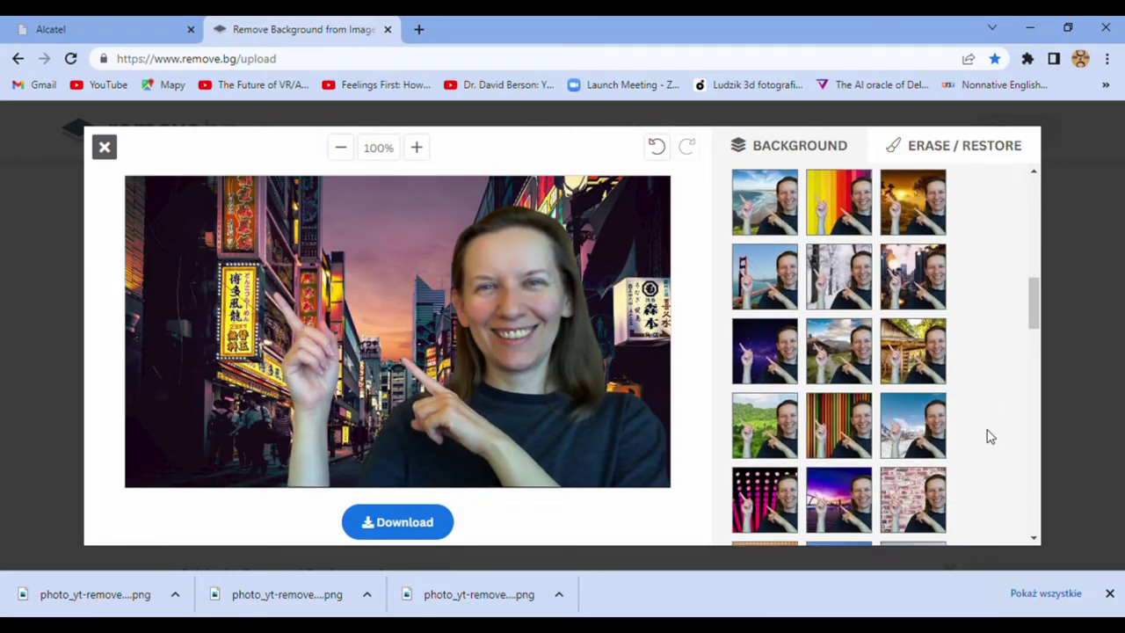
scroll(915, 365, down, 6)
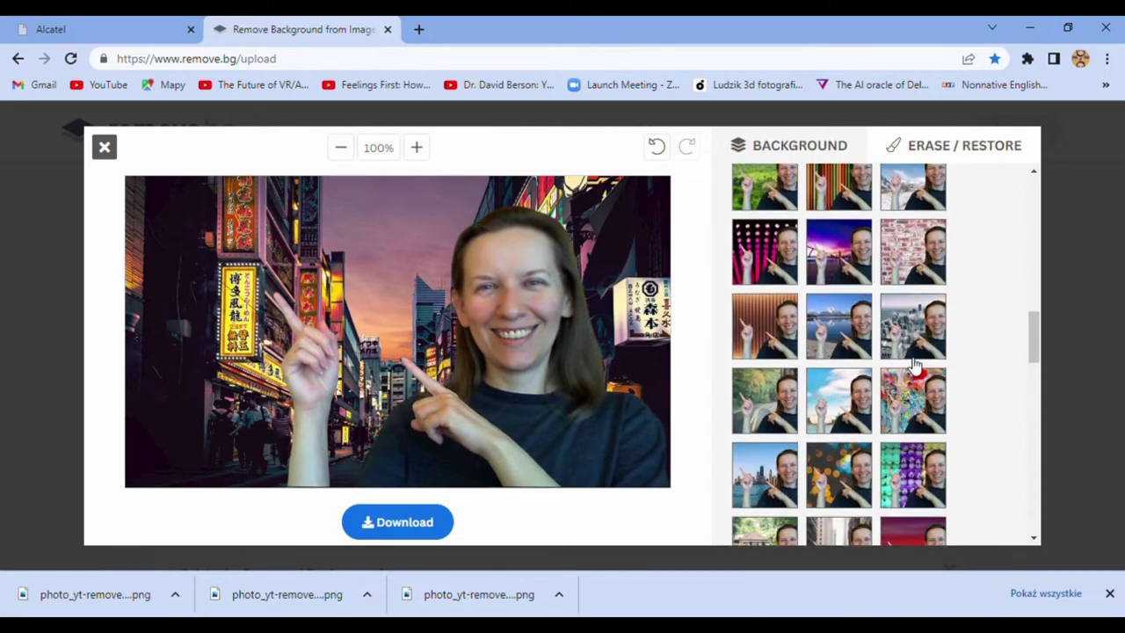
scroll(884, 283, up, 2)
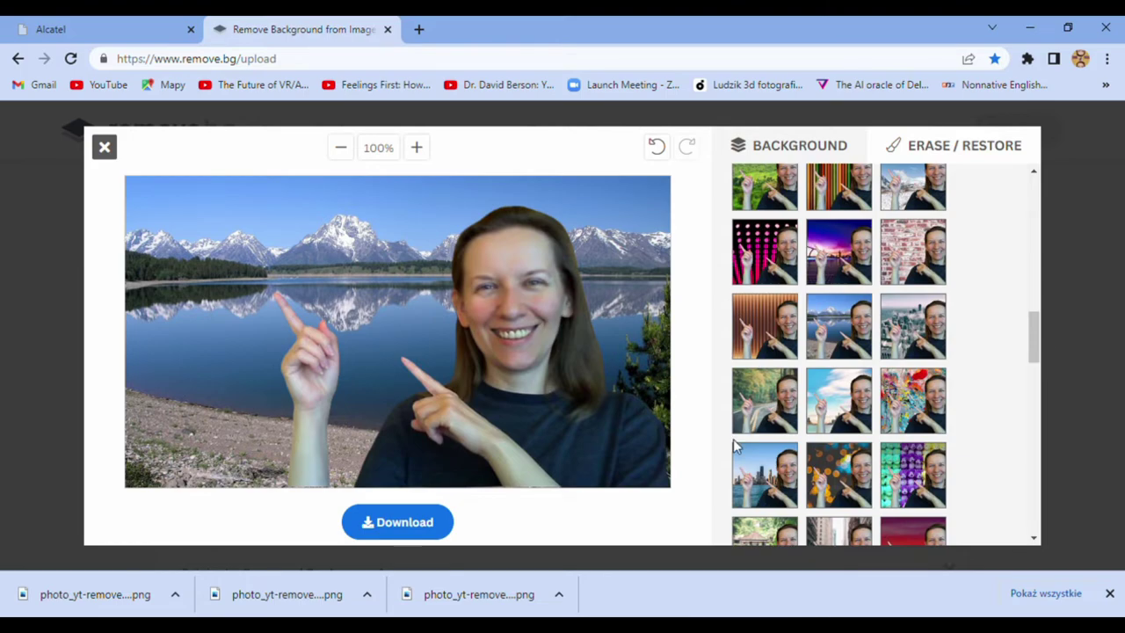
Download the mountain-lake portrait as PNG, accept cookies, and open the HD pricing plans.
click(442, 523)
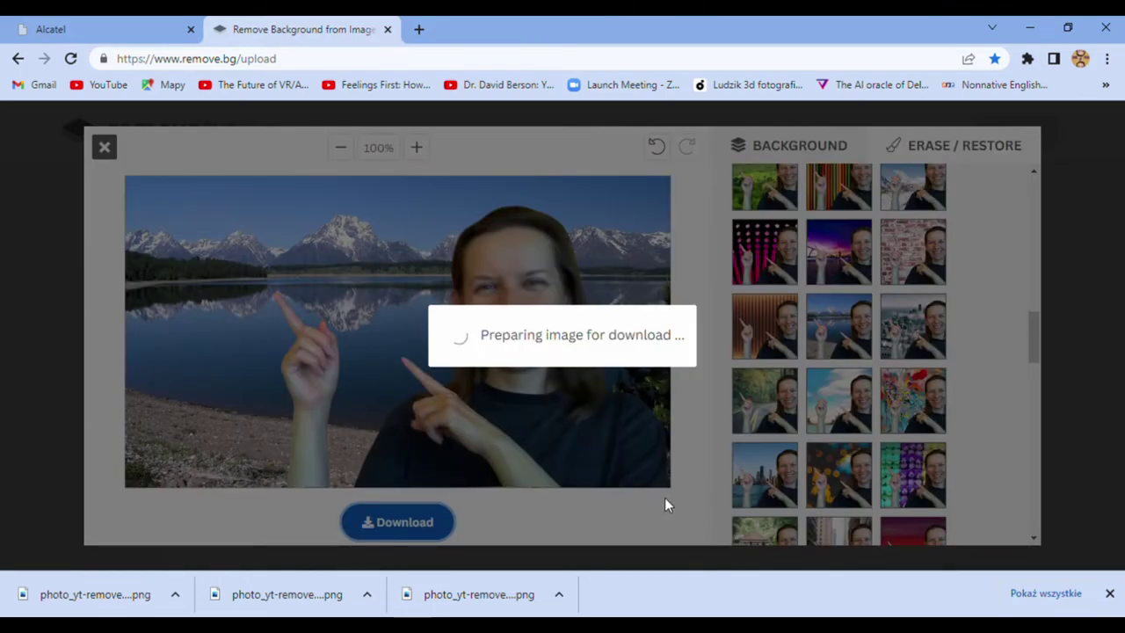
click(567, 362)
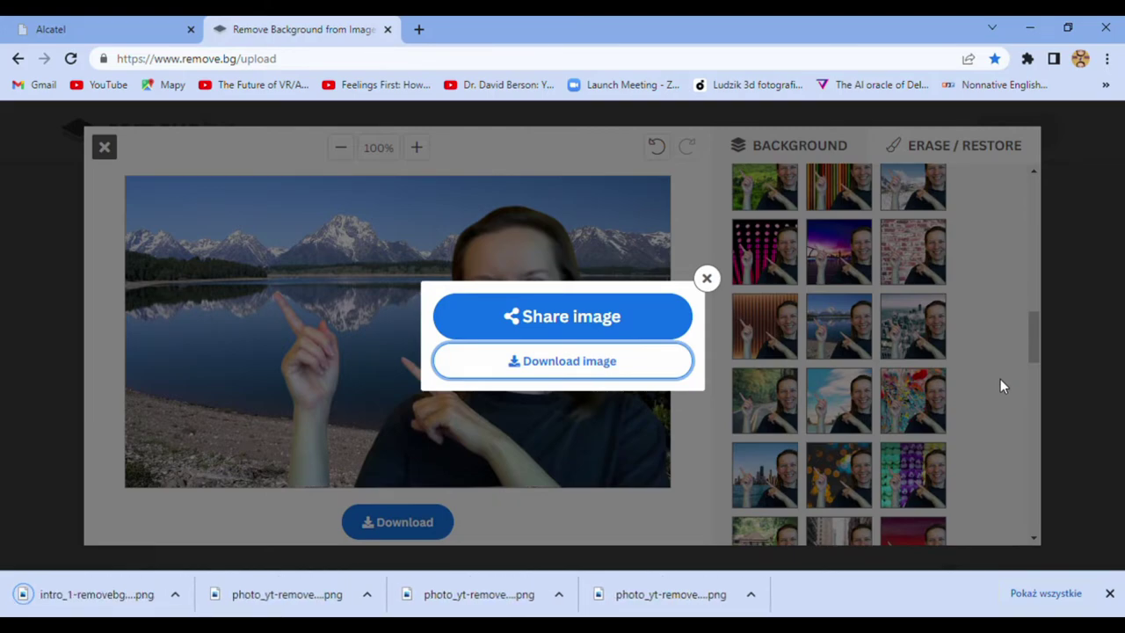
click(709, 281)
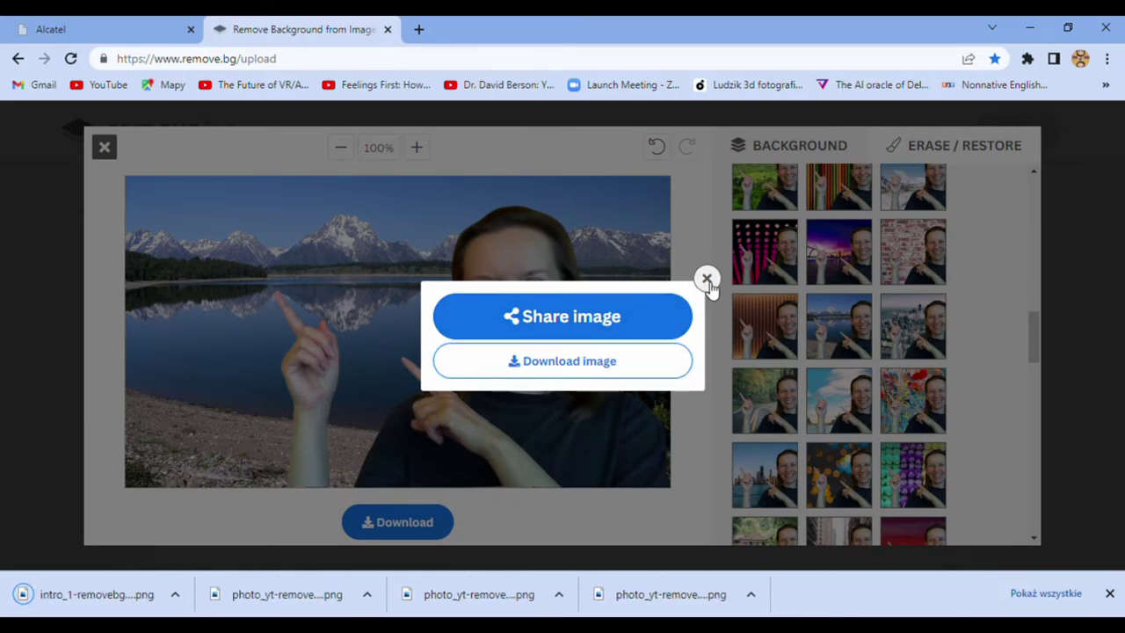
click(661, 545)
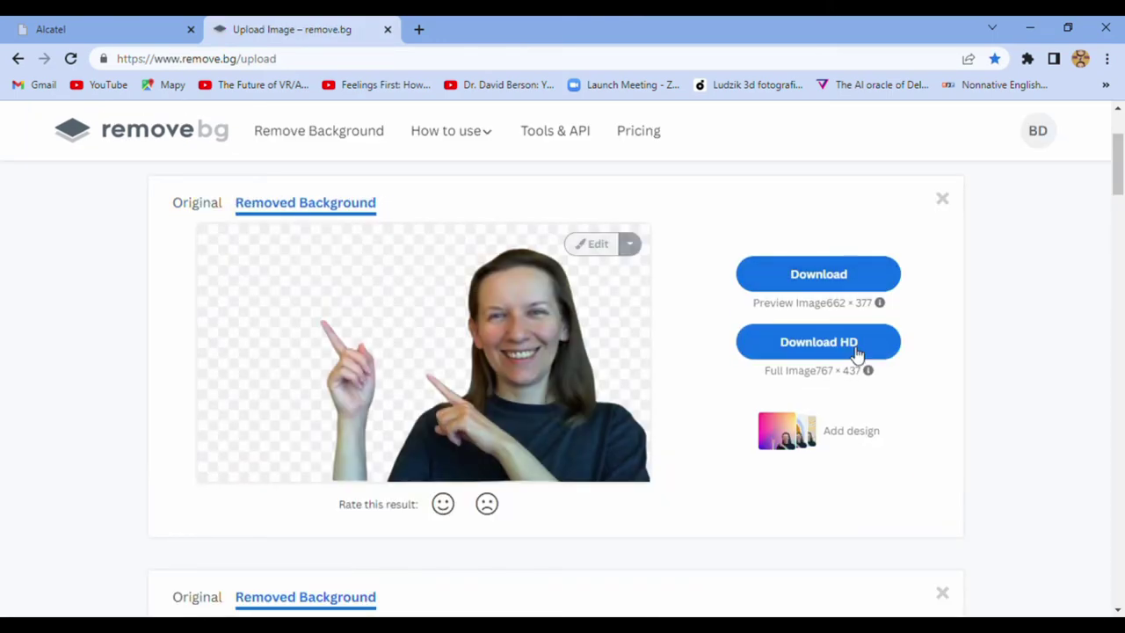
click(857, 352)
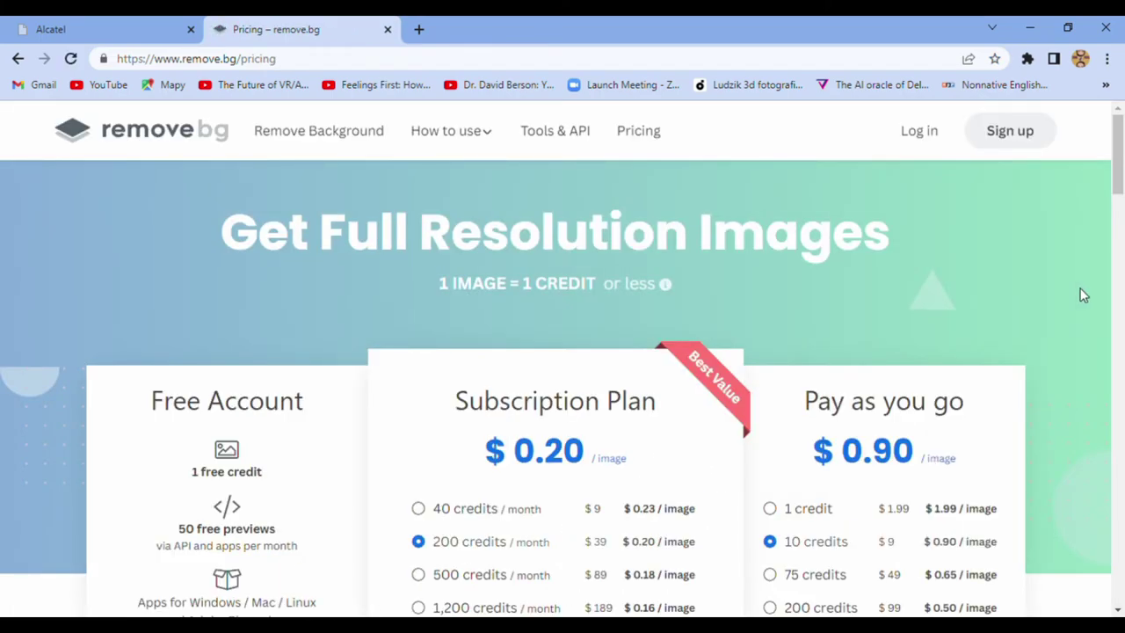
scroll(1084, 295, down, 2)
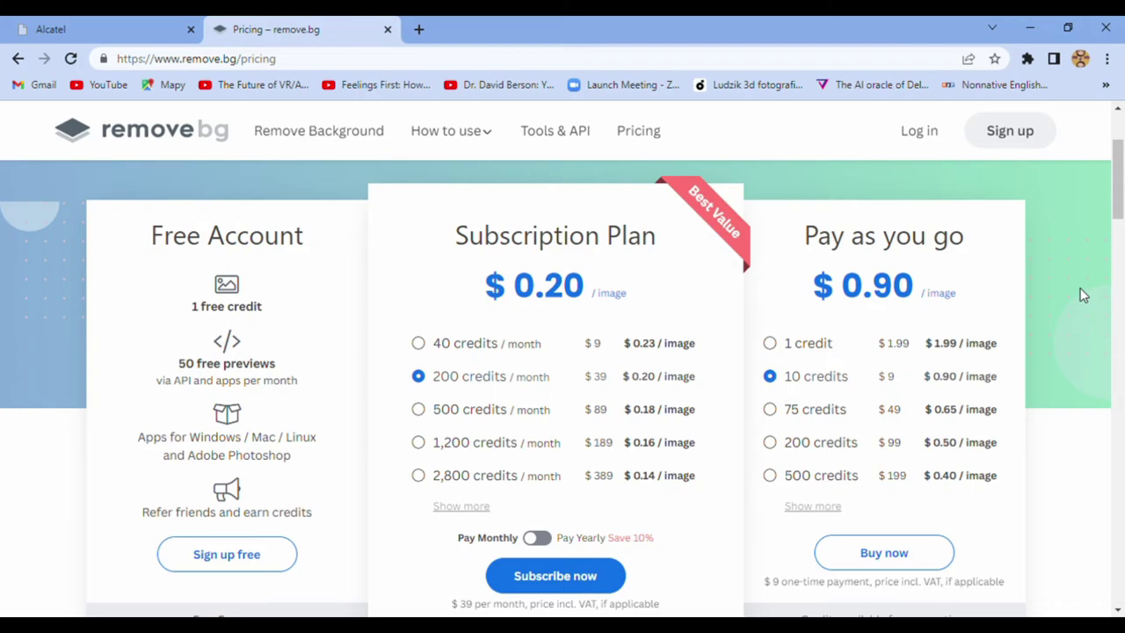
scroll(1084, 295, down, 2)
scroll(1084, 295, up, 2)
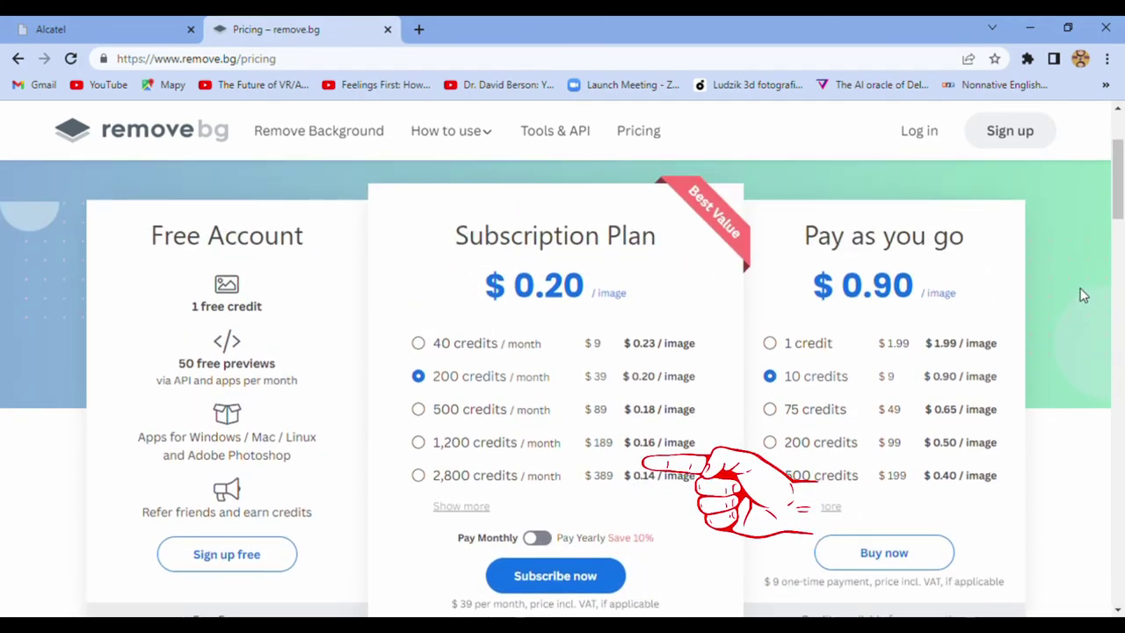